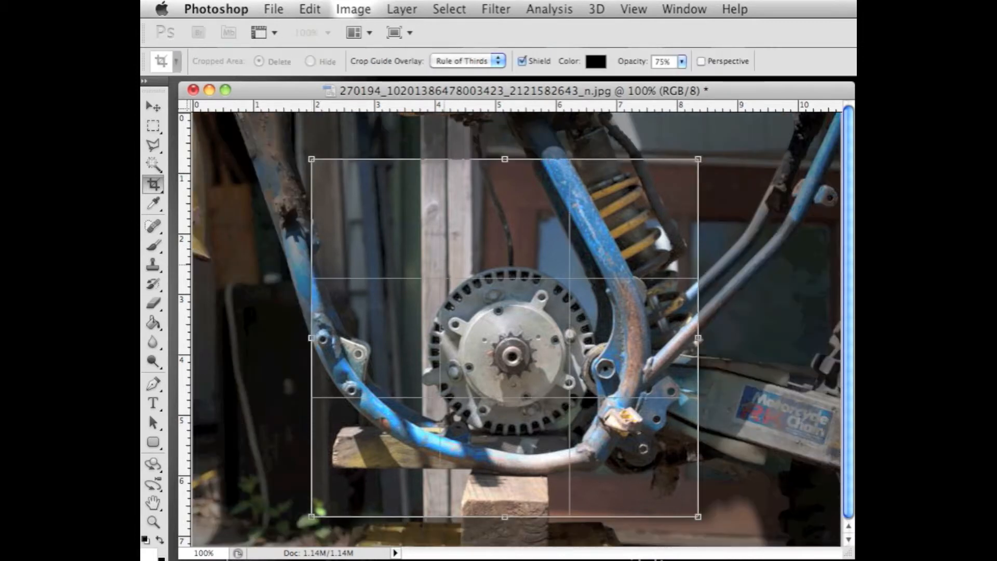
Step: Crop the photo tightly around the motor and the lower frame loop, to about 6 by 4.2 inches
drag(505, 159, 505, 234)
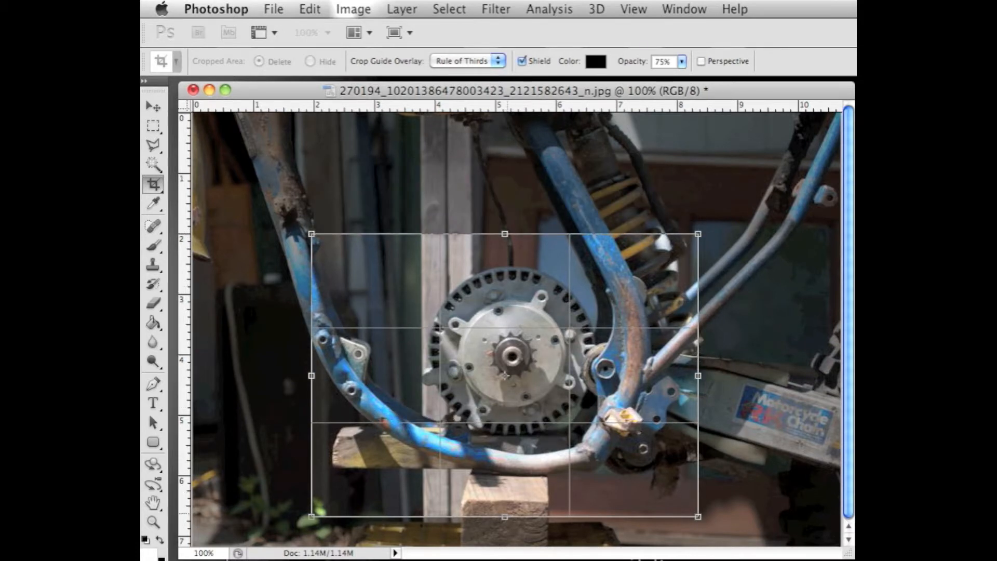
drag(504, 516, 505, 486)
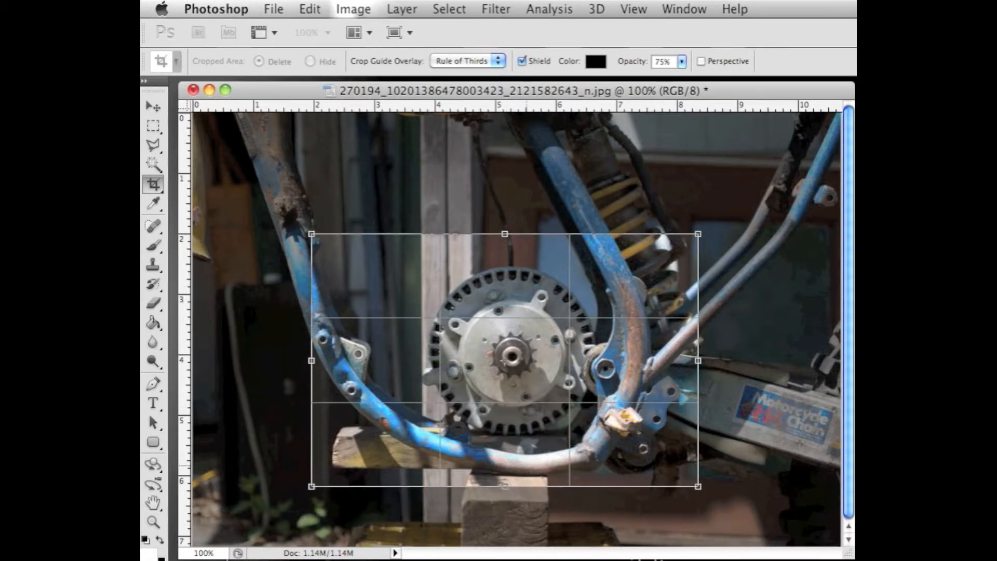
drag(698, 359, 674, 360)
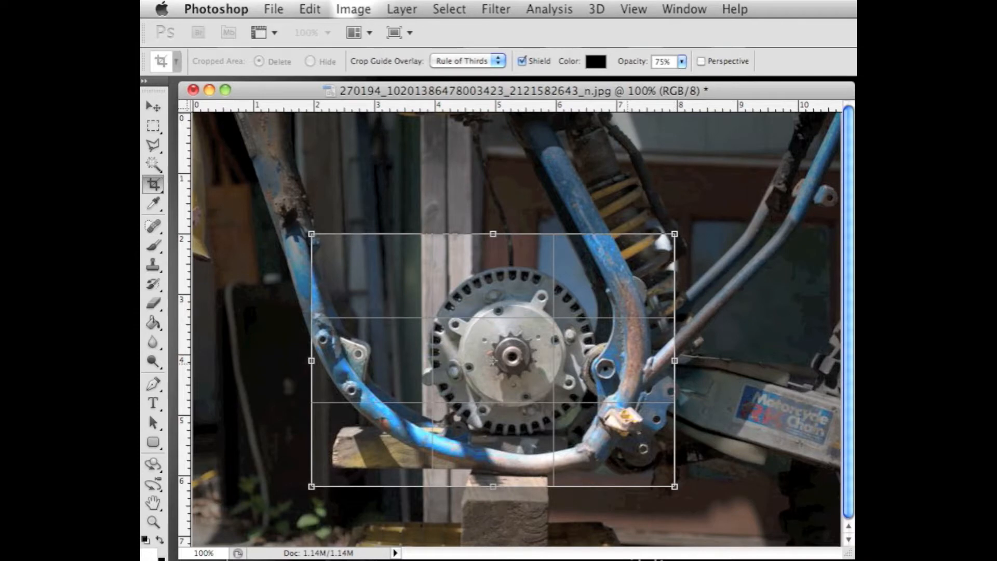
key(Return)
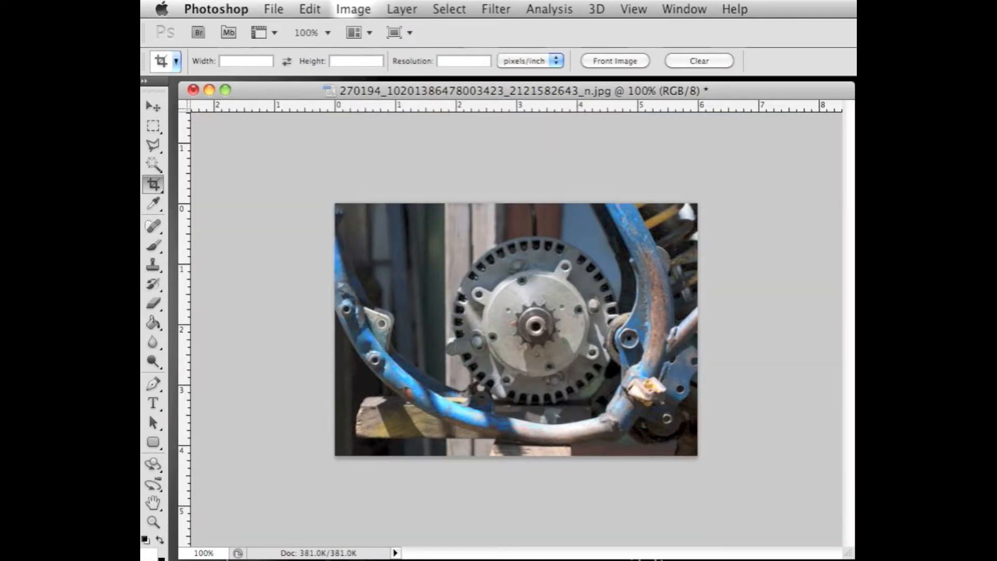
Step: Resize the cropped image to a document width of 18 inches with proportions constrained
click(353, 8)
click(381, 156)
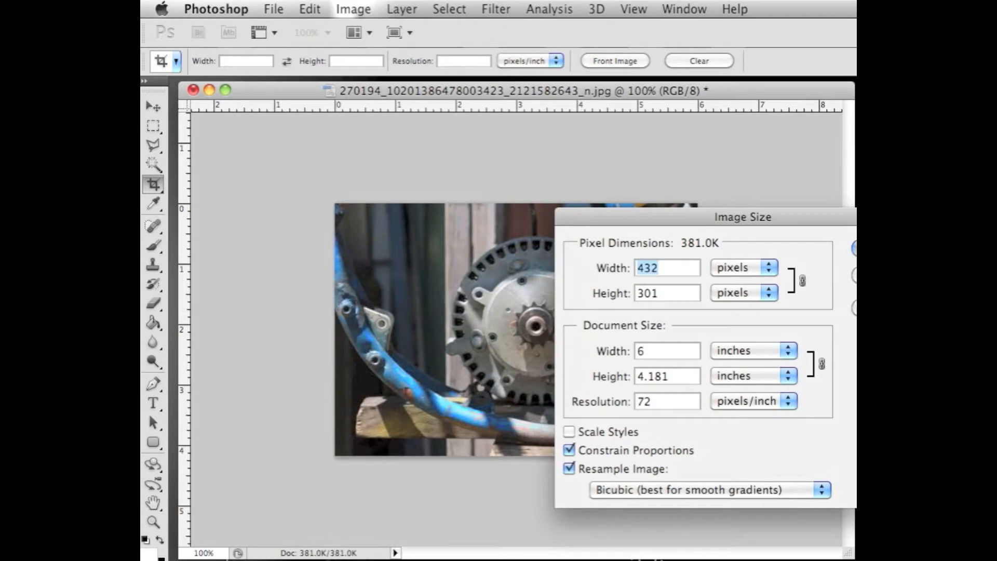
double_click(641, 351)
text(18)
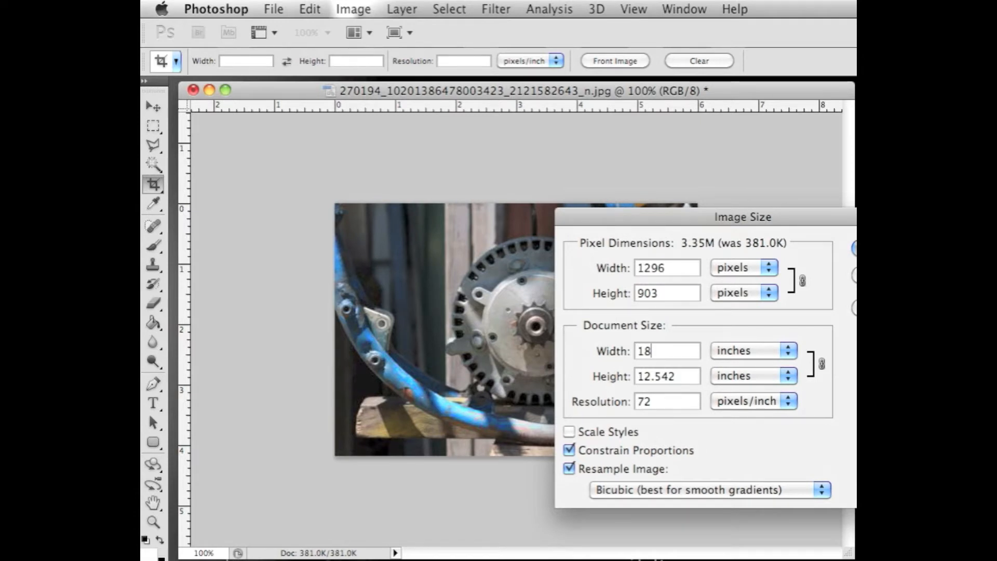
key(Return)
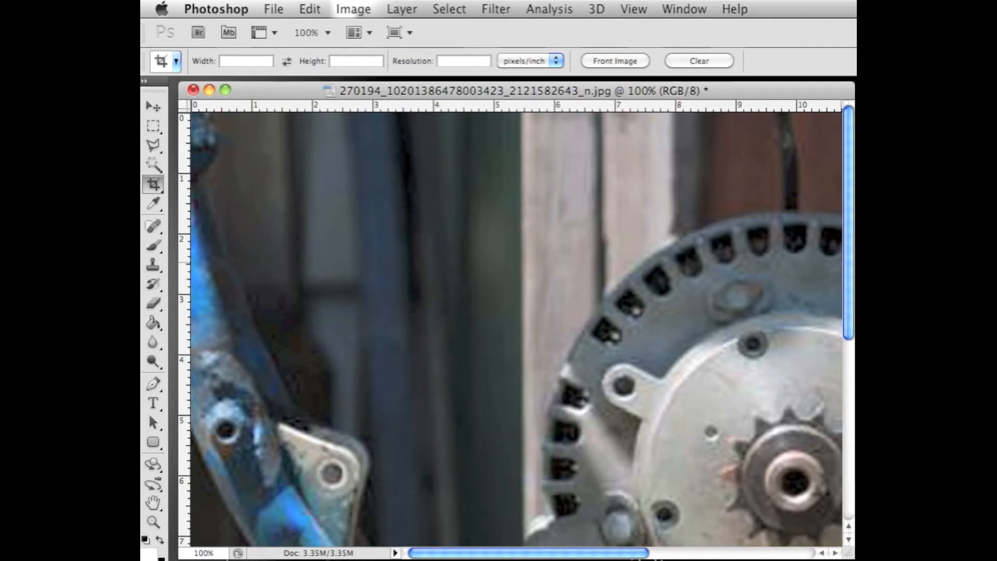
Step: Add a new layer and give it a solid white color fill over the photo
key(super+minus)
key(super+minus)
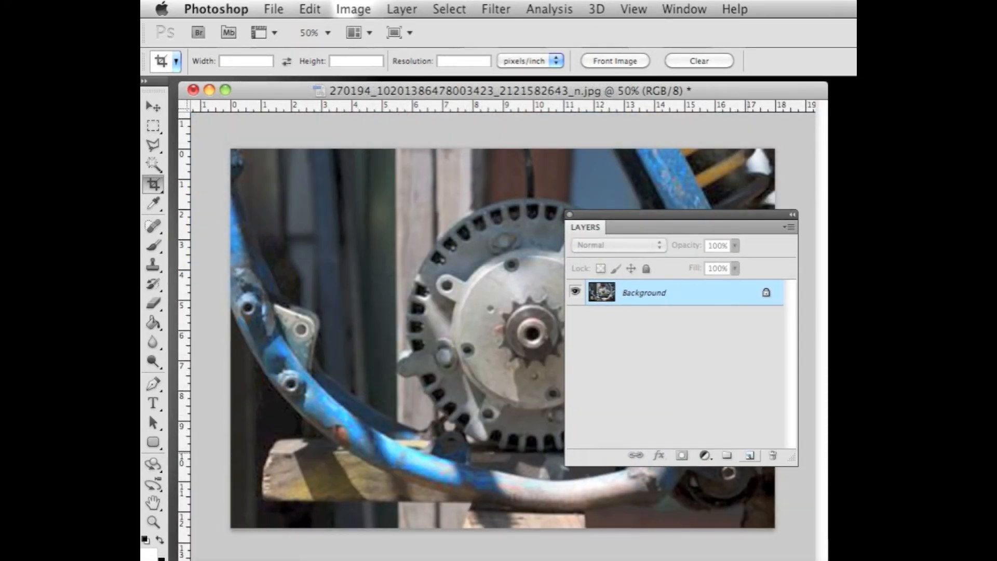
click(749, 455)
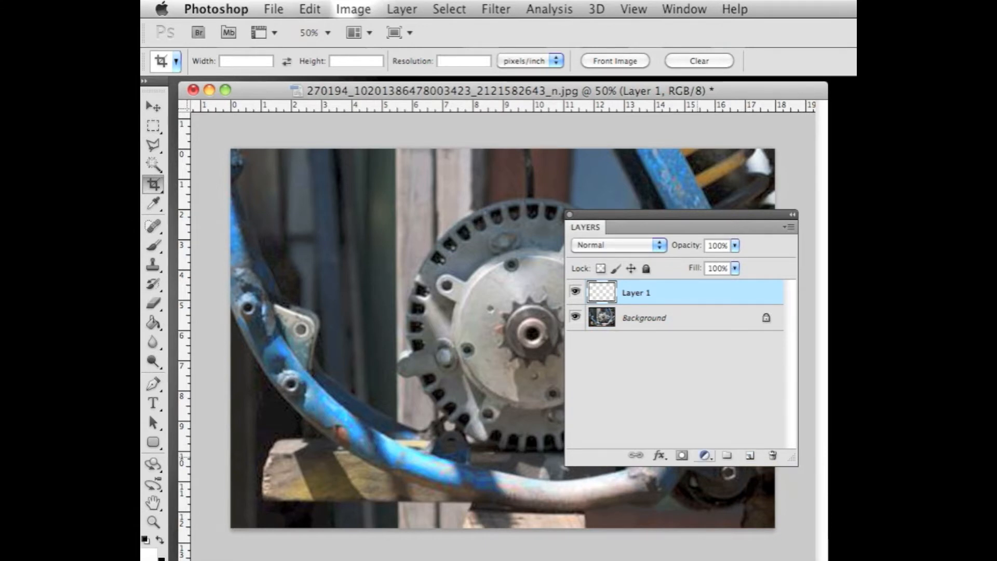
click(704, 455)
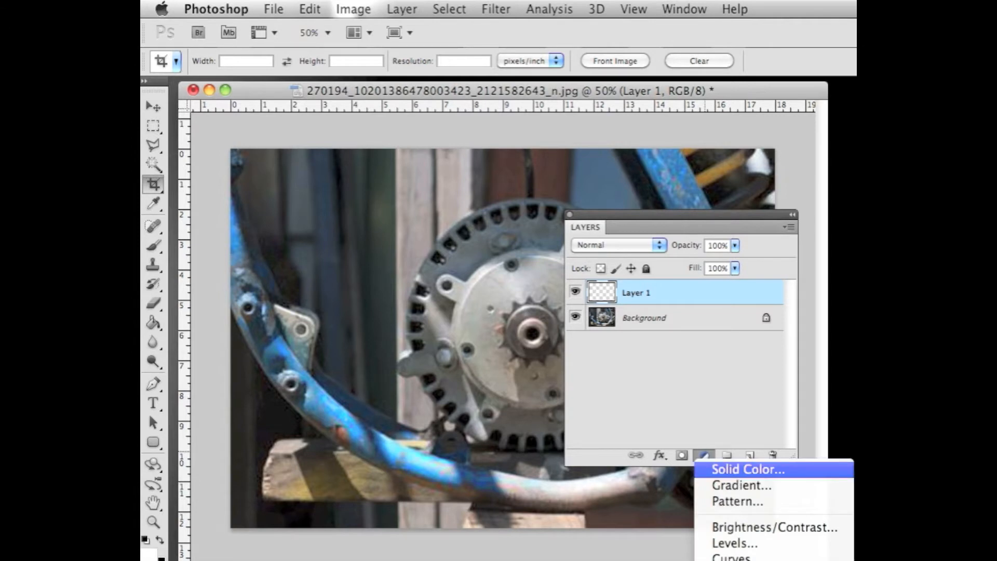
click(747, 468)
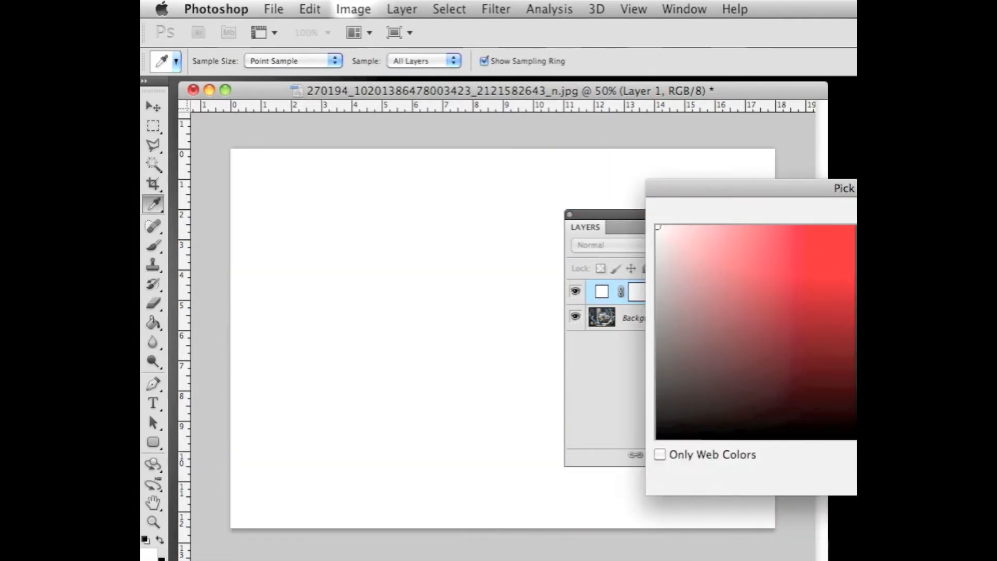
key(Return)
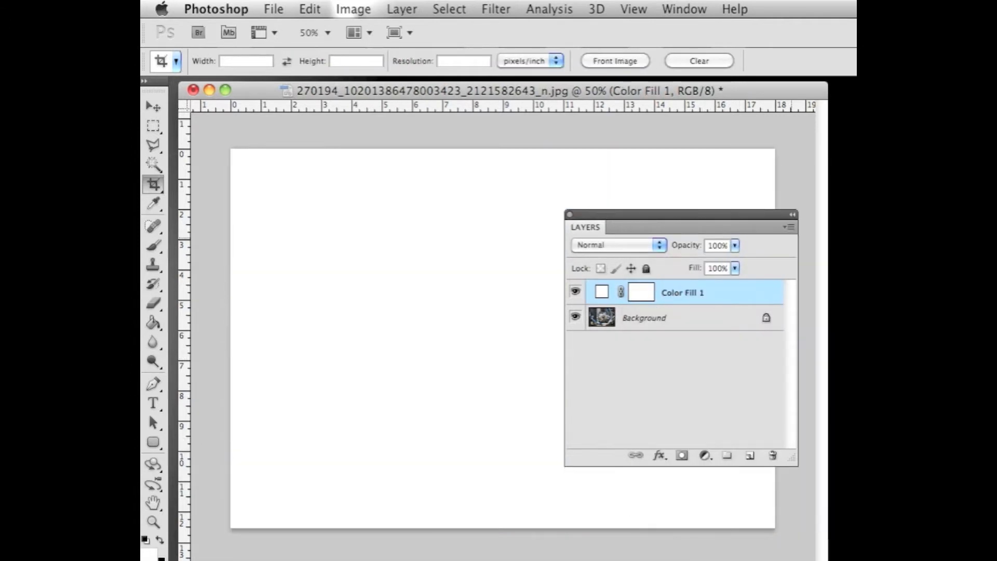
Step: Lower the white fill layer's opacity to 48% and hide the Layers panel
click(735, 246)
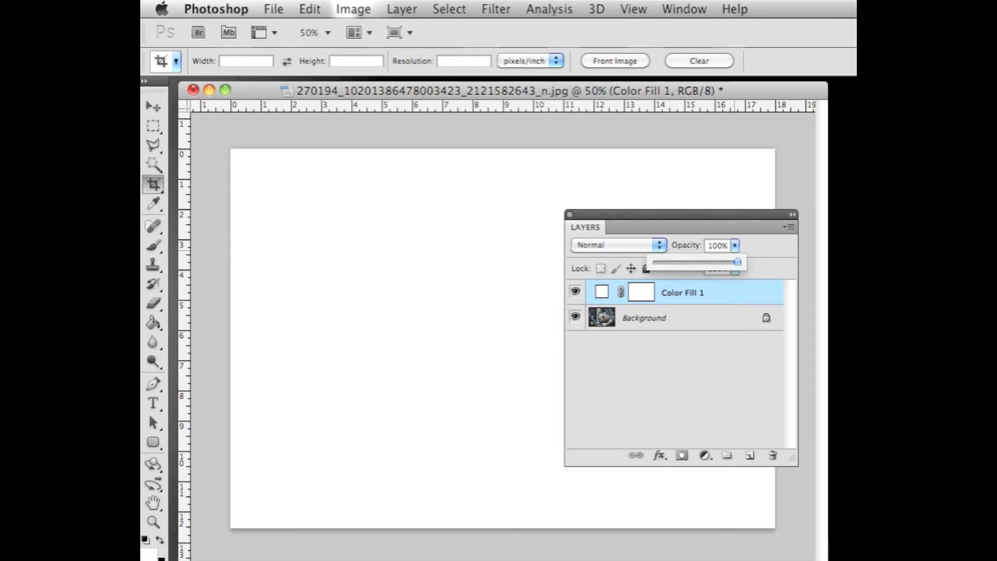
drag(737, 262, 694, 262)
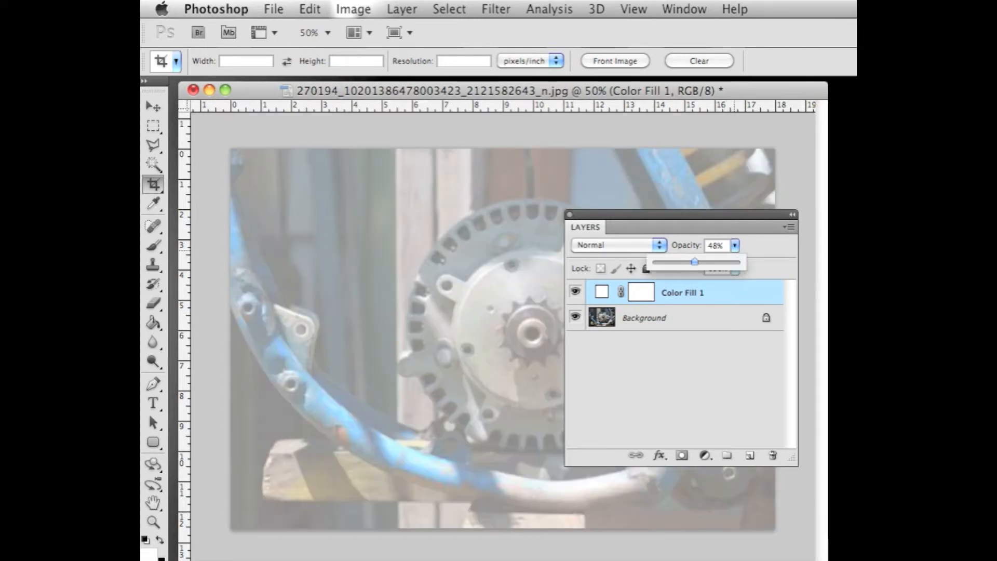
key(F7)
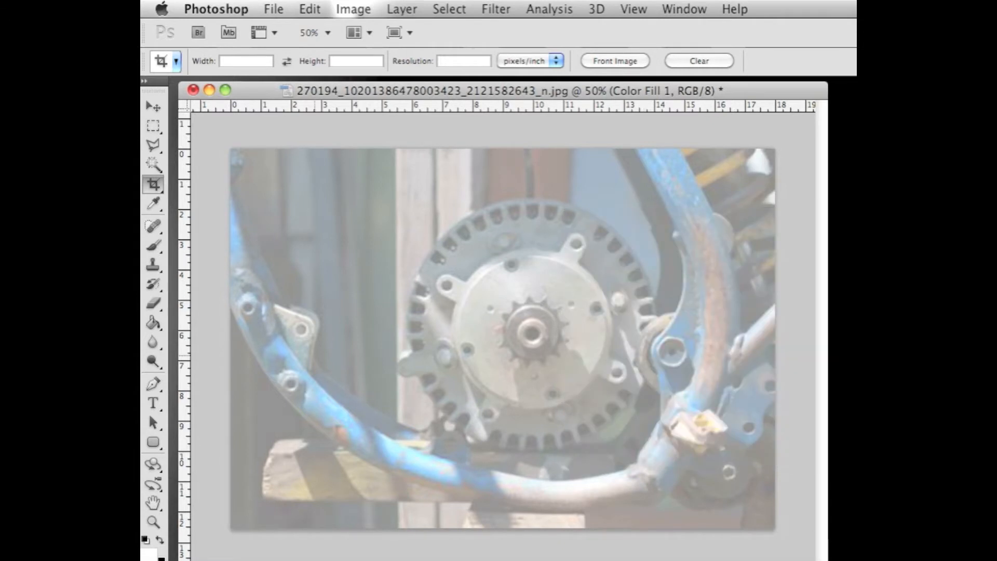
Step: Draw a white rounded square with a 10 px radius and scale it to about 710% width and 483% height over the motor
click(153, 442)
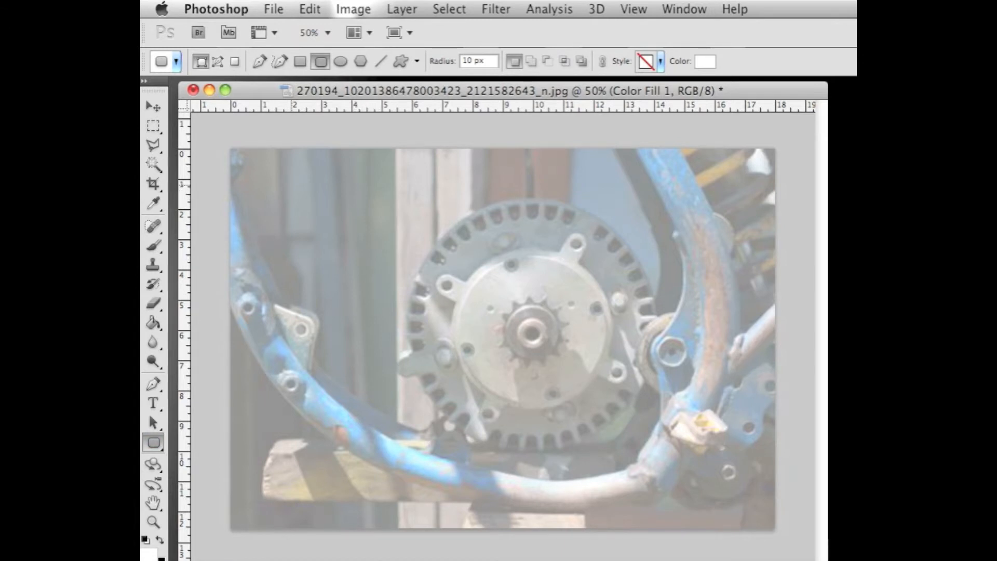
drag(361, 266, 311, 219)
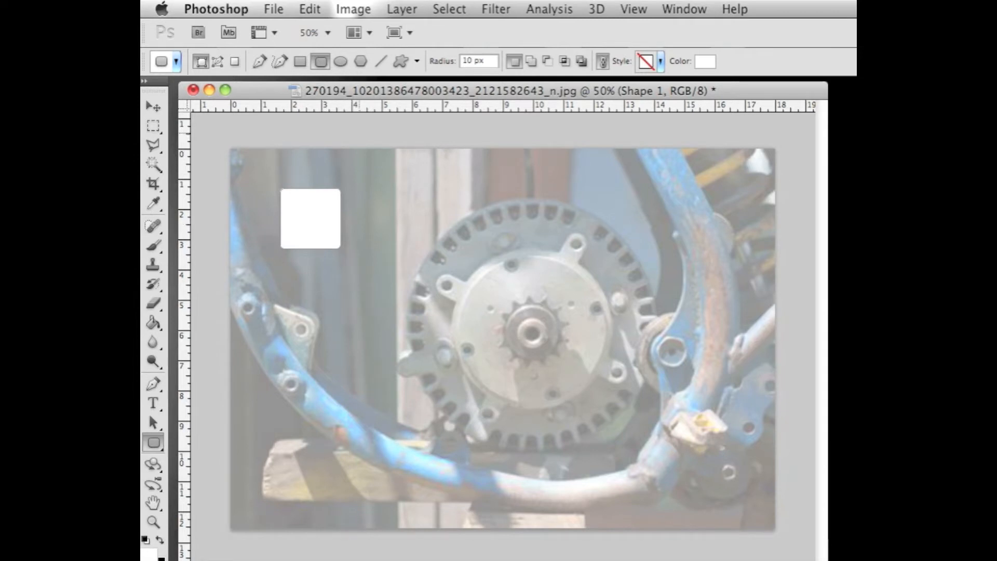
key(v)
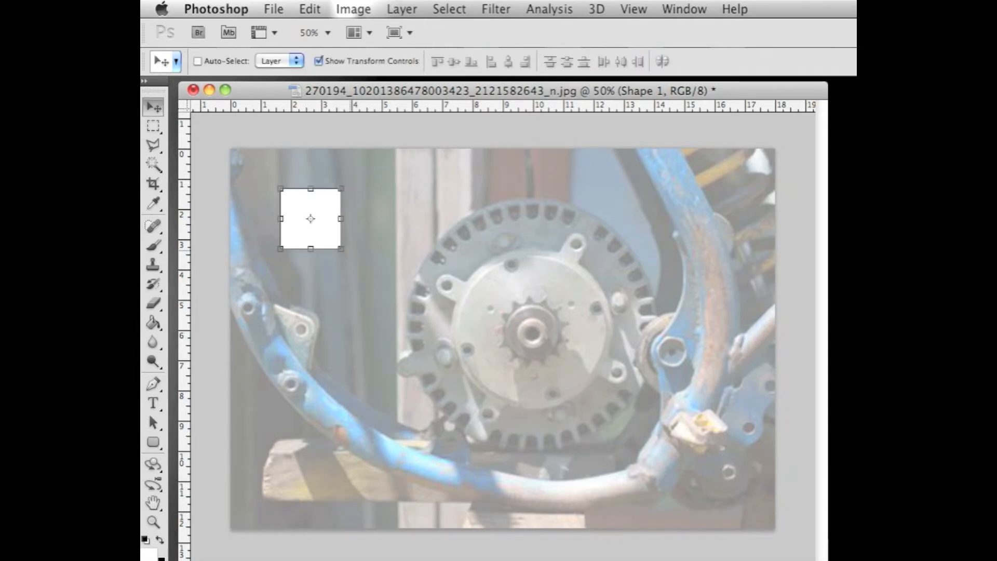
key(super+t)
drag(344, 249, 710, 480)
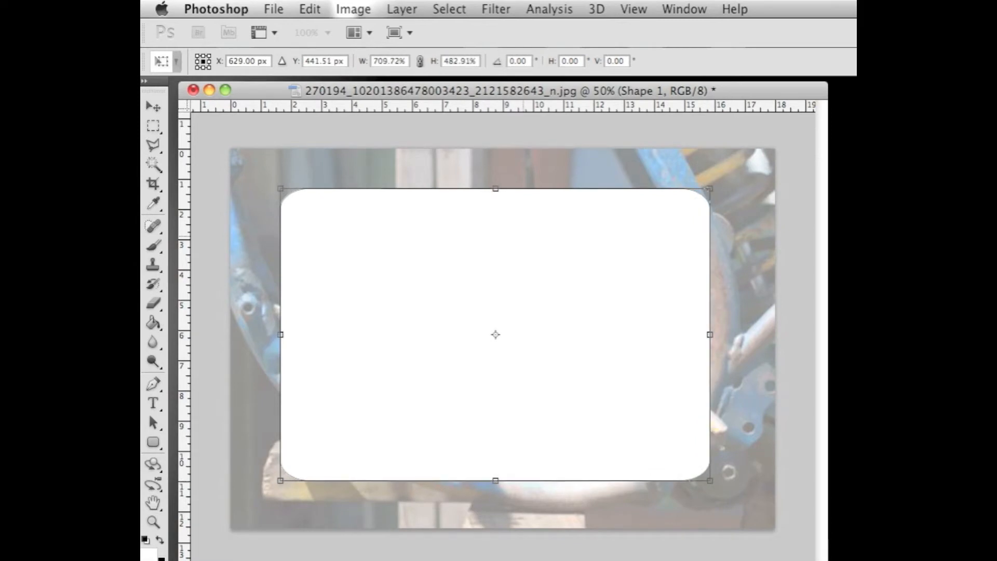
Step: Distort the rounded shape, pulling its left corners toward the frame's front mounting bracket and its upper-right corner beside the rear frame tube
click(309, 8)
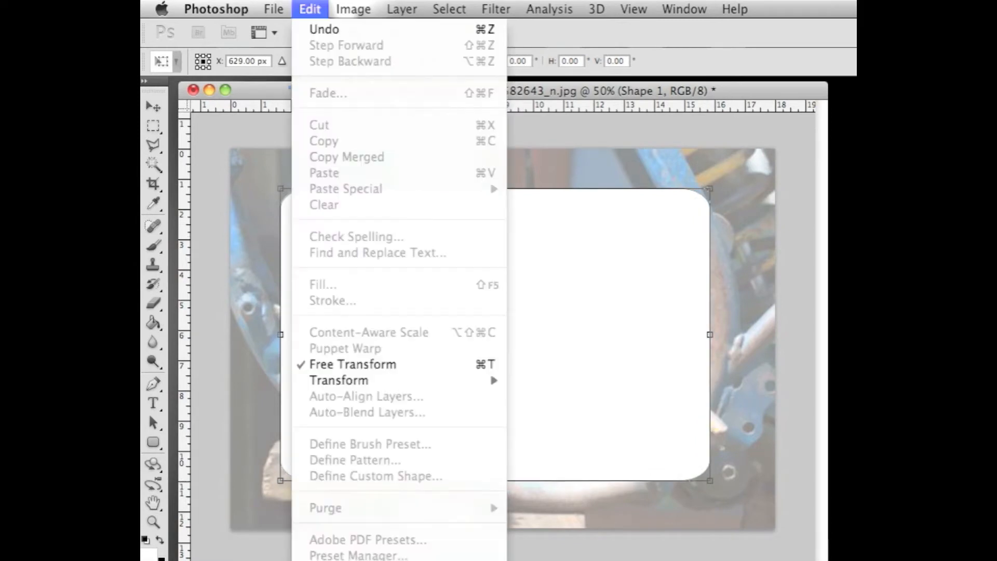
mouse_move(364, 381)
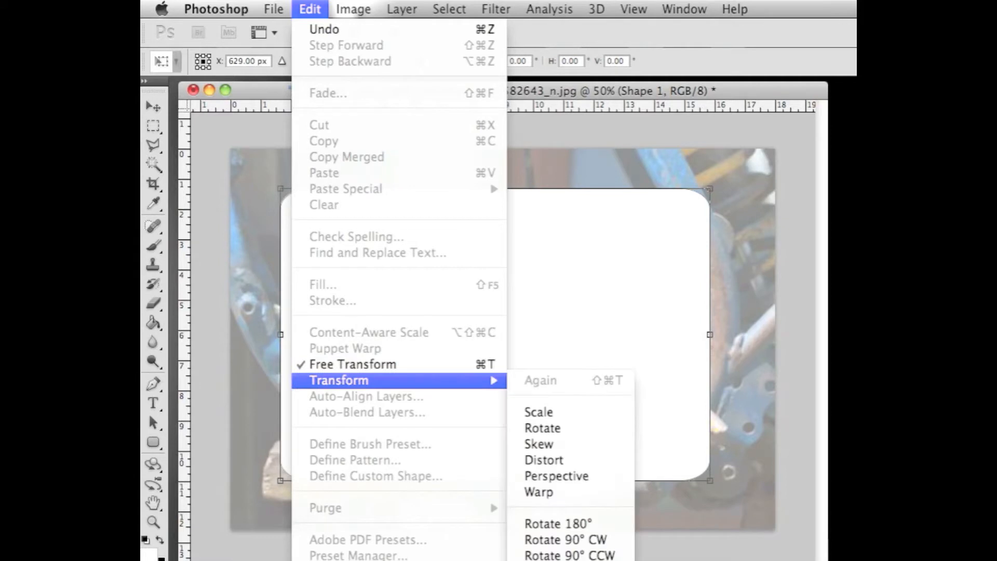
click(543, 460)
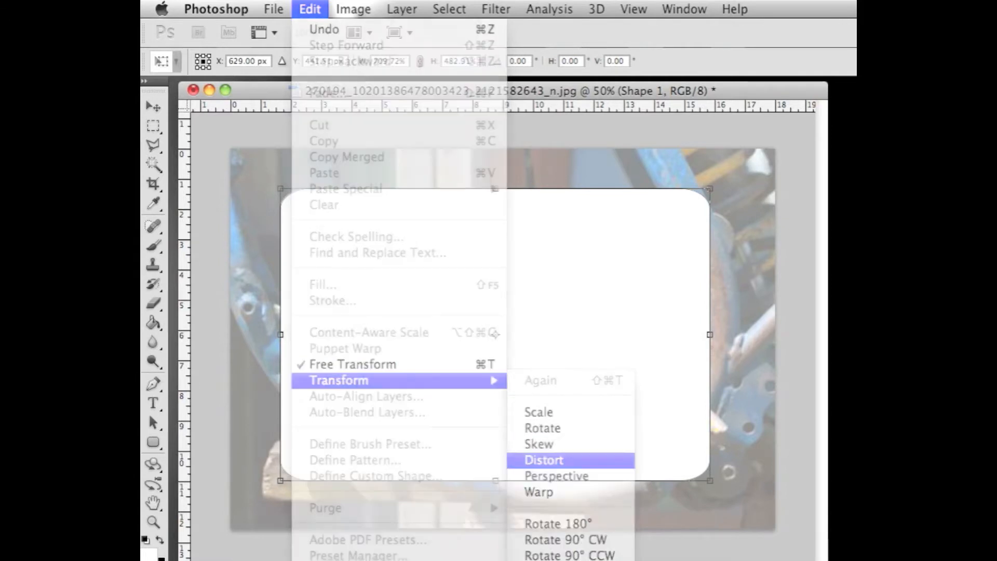
drag(281, 480, 304, 402)
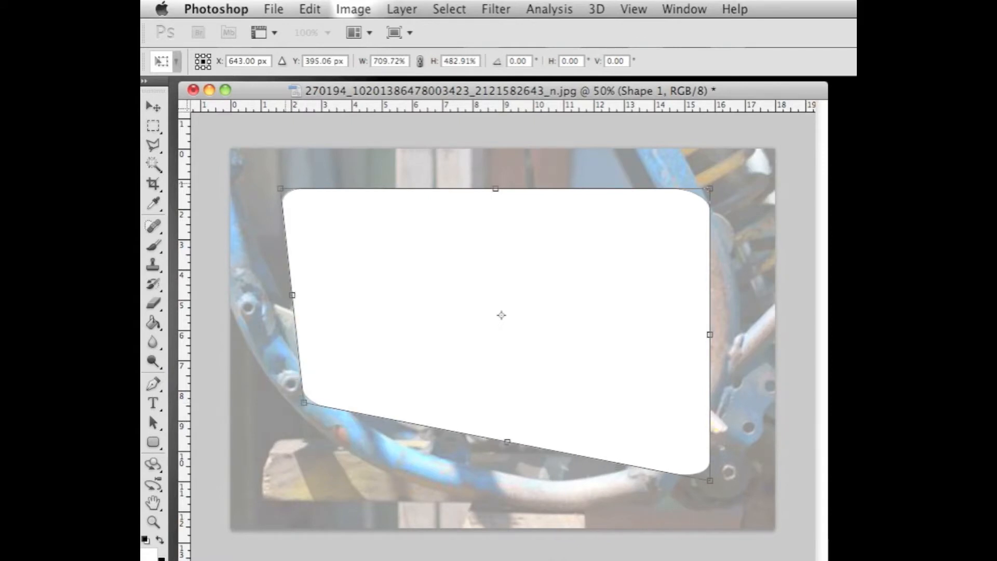
drag(281, 188, 281, 297)
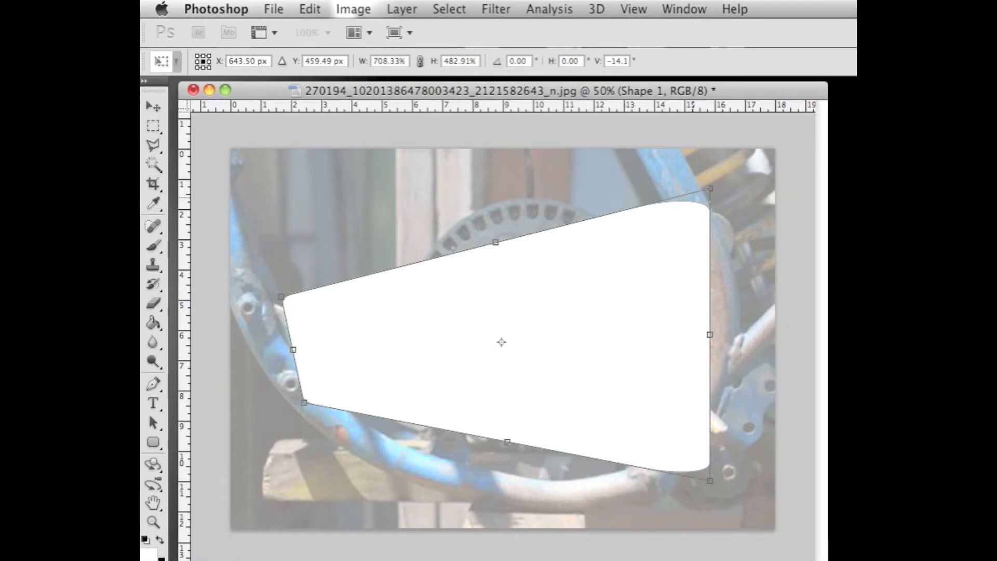
drag(709, 189, 633, 158)
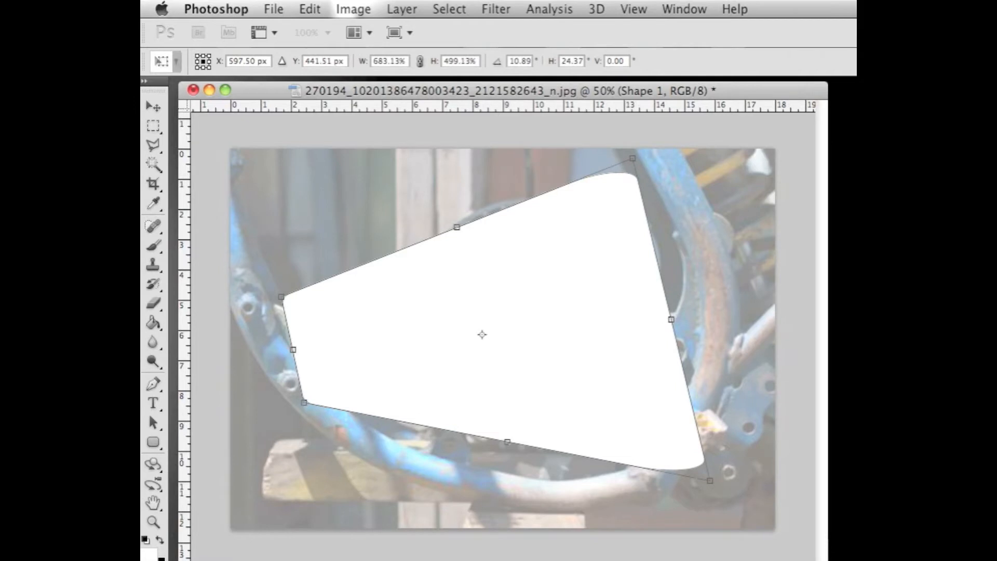
Step: Set the distorted shape layer's opacity to 29% and move the Layers panel off the image
drag(994, 220, 641, 230)
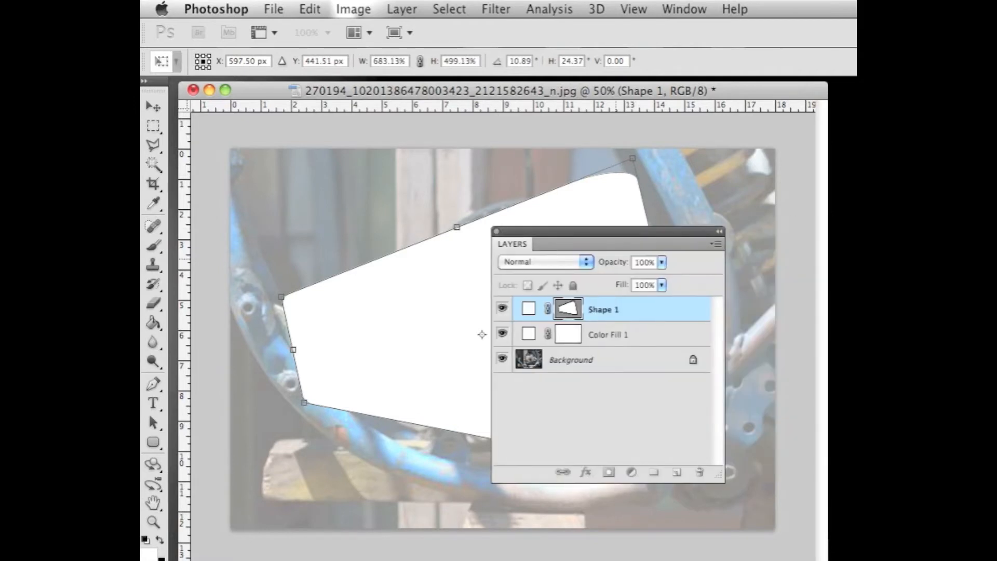
click(661, 262)
drag(664, 279, 605, 279)
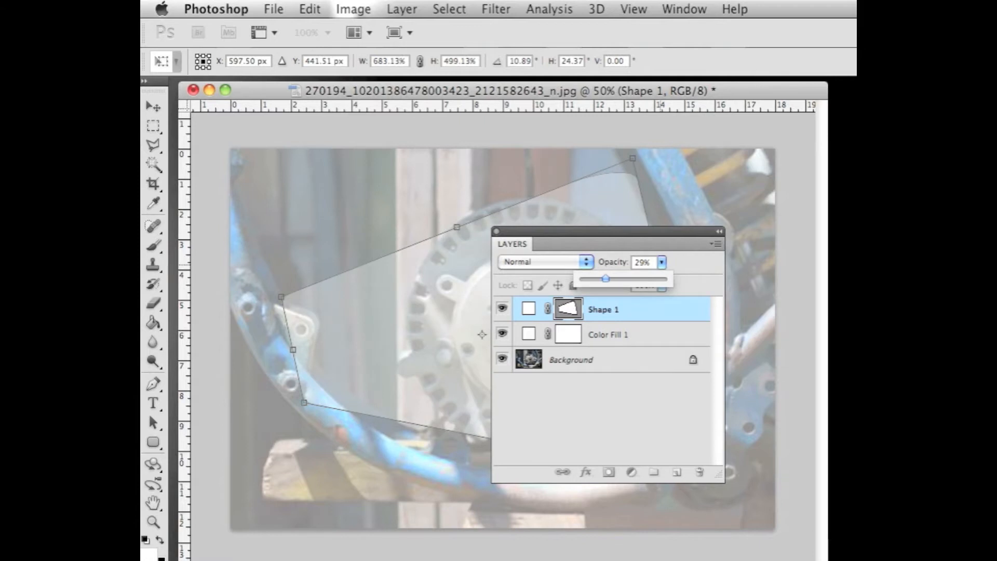
click(693, 231)
drag(693, 232, 973, 213)
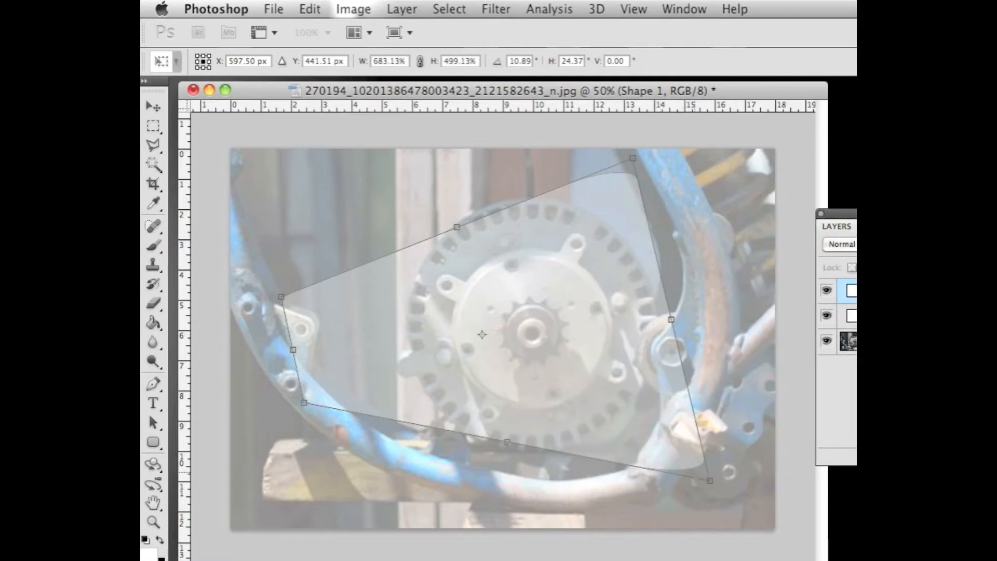
Step: Refine the shape's upper-right and two lower corners into a plate outline from the front bracket around the motor, and apply the distortion
drag(709, 481, 652, 502)
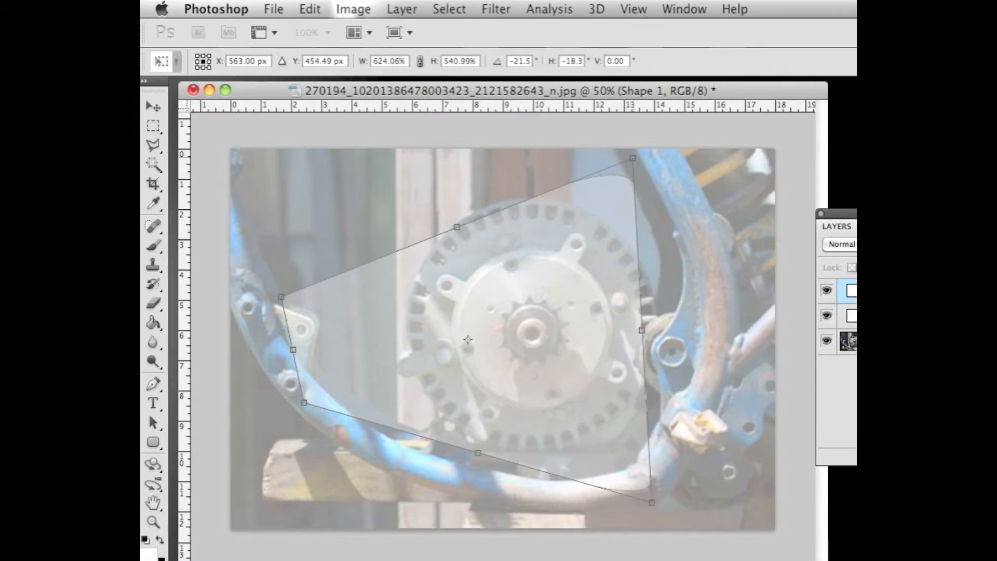
drag(632, 158, 628, 208)
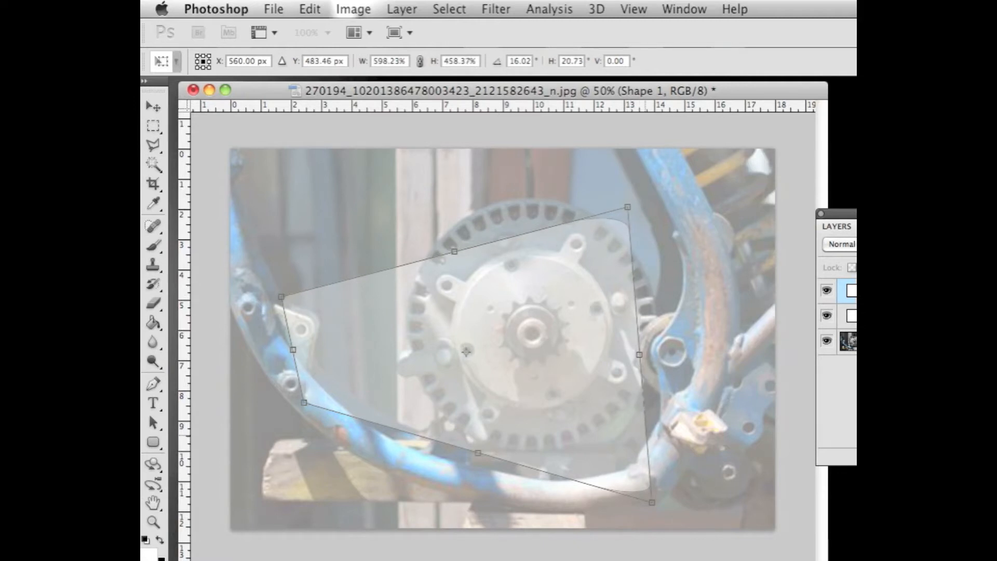
drag(651, 502, 641, 454)
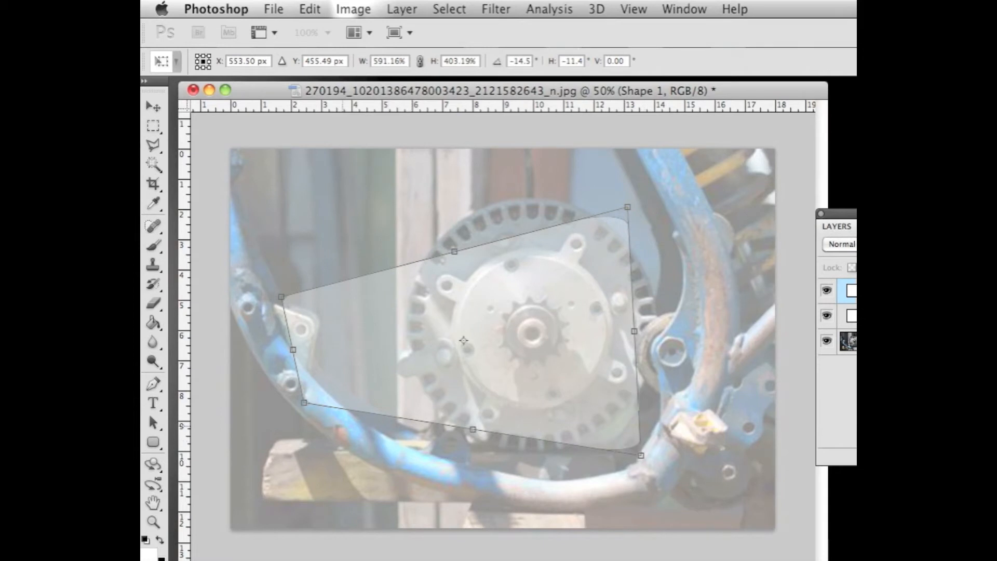
drag(304, 402, 443, 453)
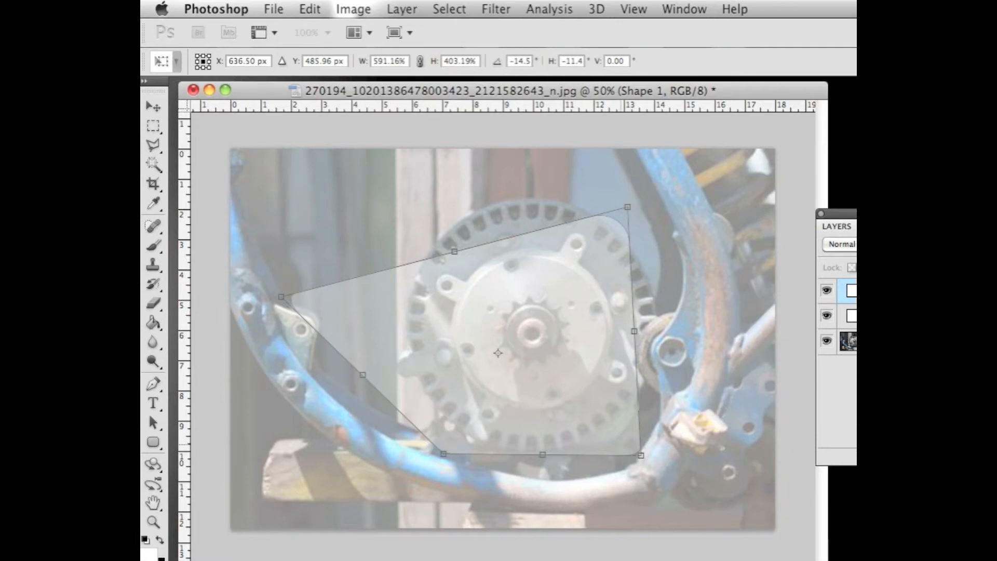
drag(641, 455, 646, 432)
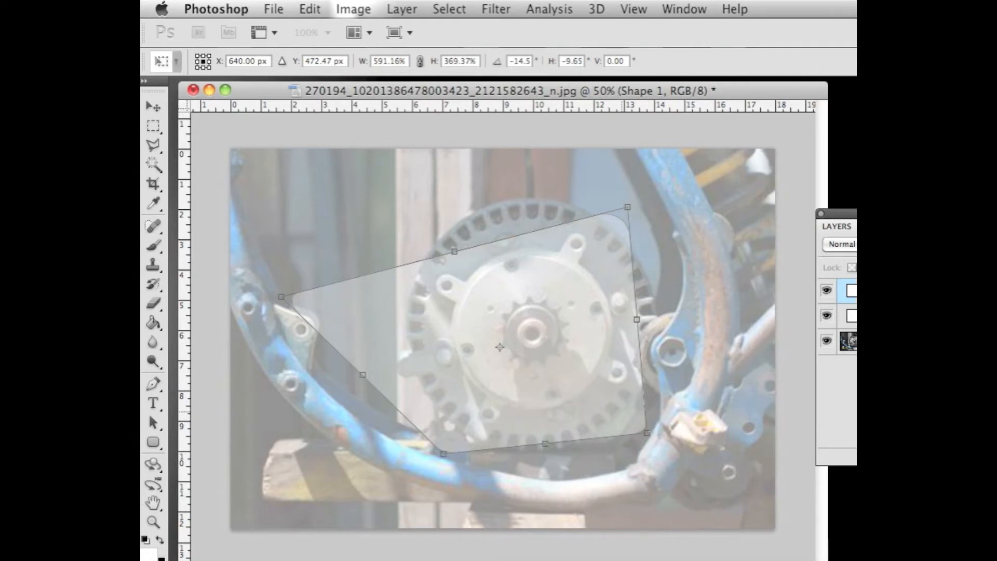
key(Return)
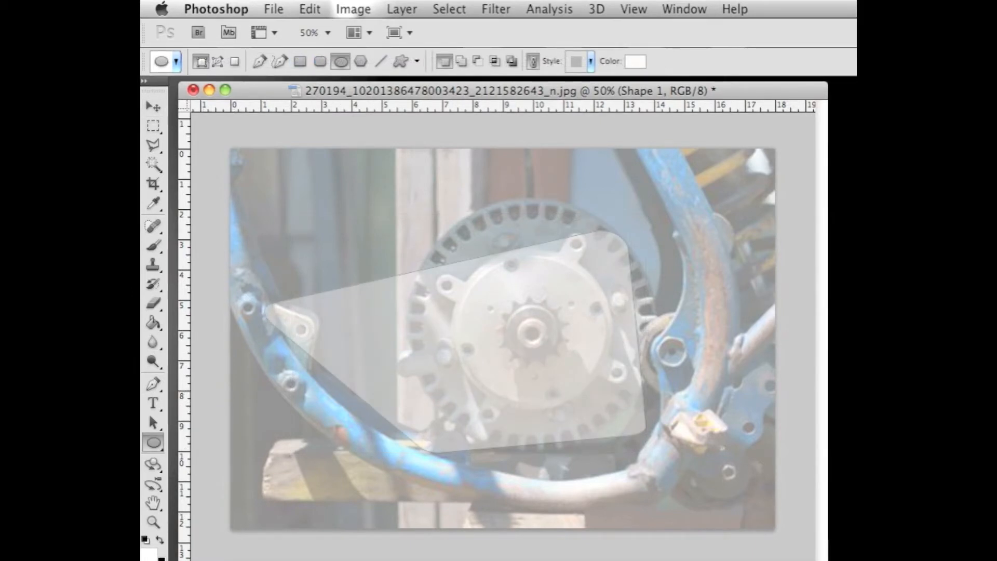
Step: Place six 0.2 in fixed-size circles from center over the motor's mounting holes, the plate's lower-left corner and the front bracket hole
click(154, 442)
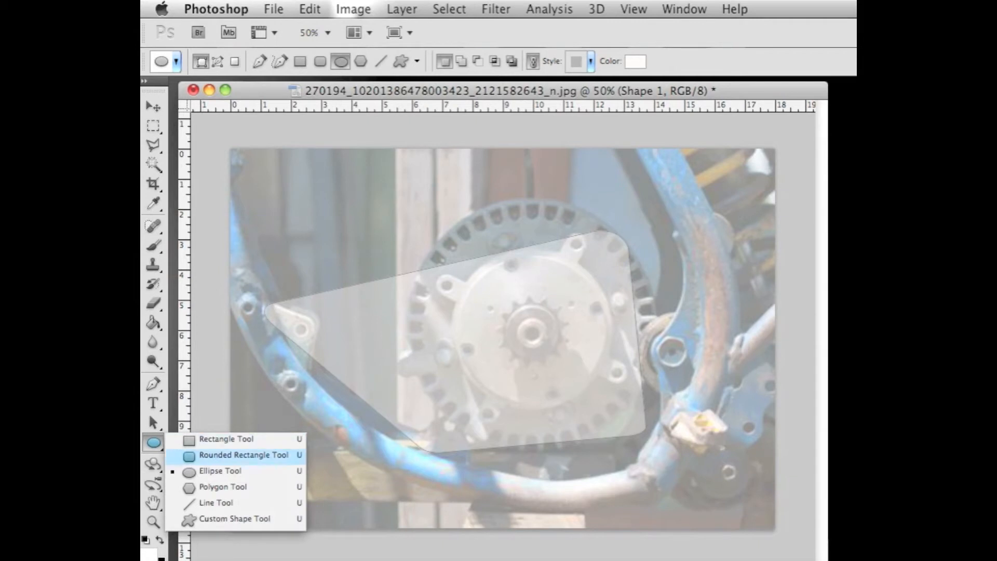
click(220, 471)
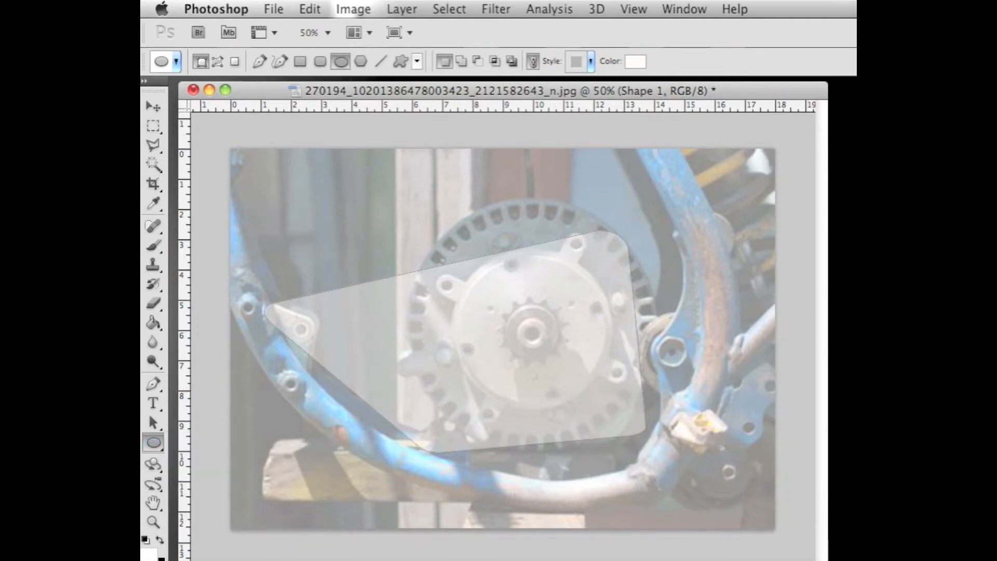
click(417, 61)
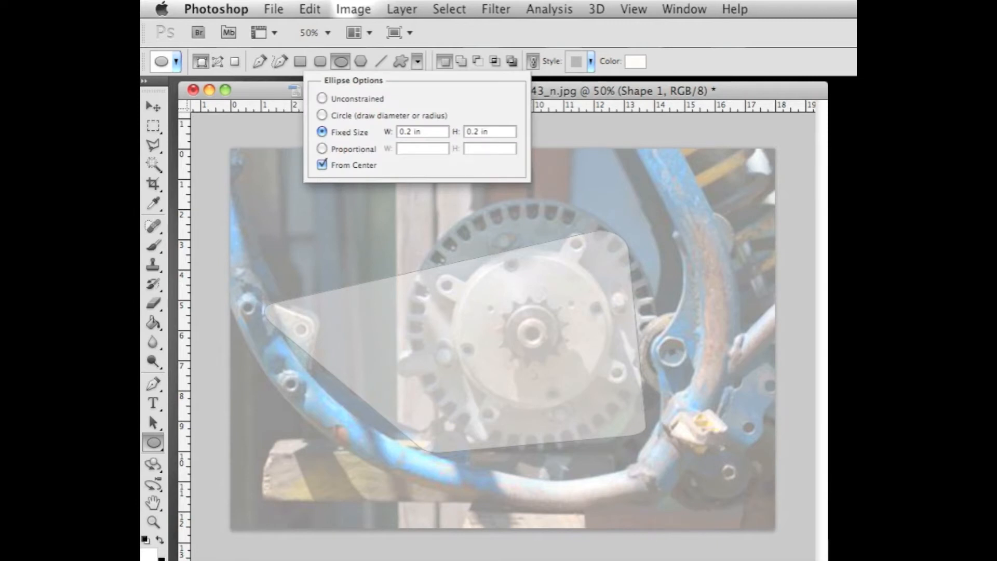
double_click(417, 131)
click(489, 132)
click(447, 285)
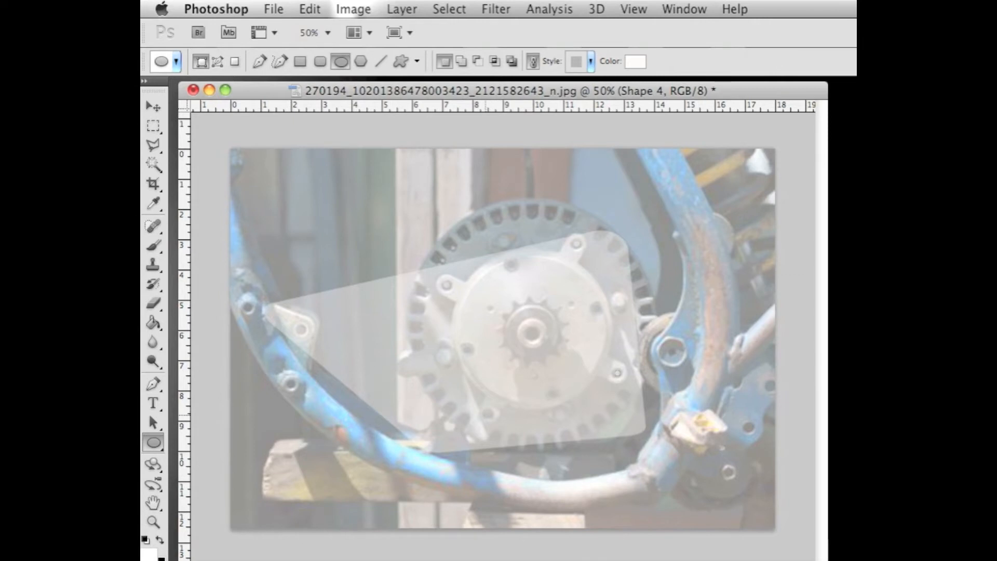
click(487, 414)
click(449, 427)
drag(297, 326, 305, 334)
Step: Set the plate shape layer (Shape 1) to 100% opacity and hide the Background photo
key(F7)
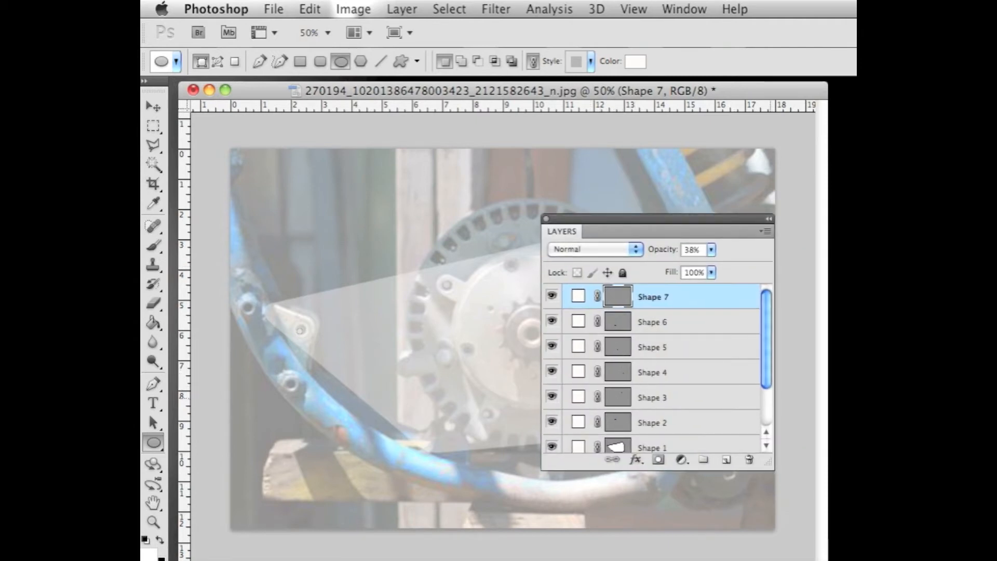
scroll(769, 402, down, 3)
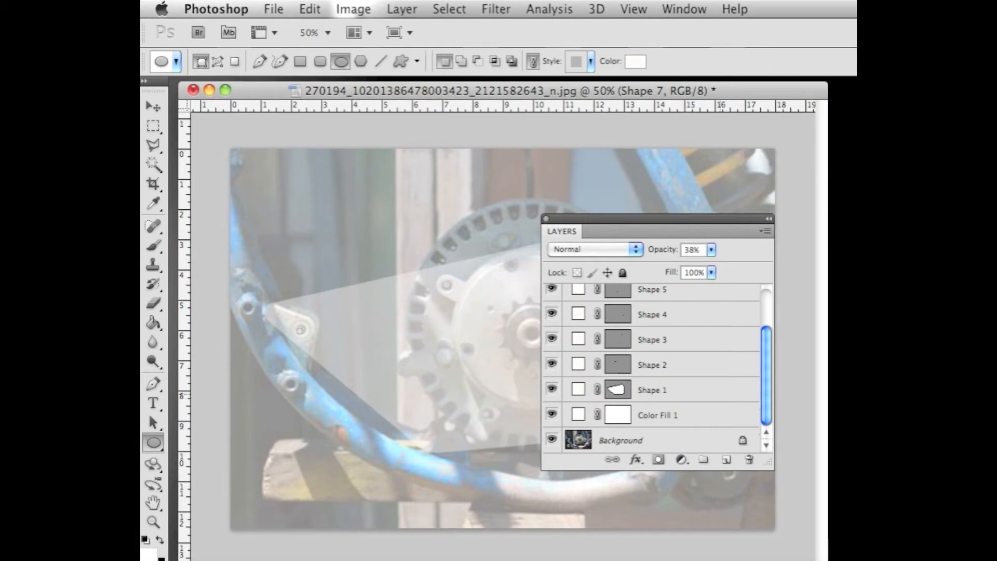
click(721, 390)
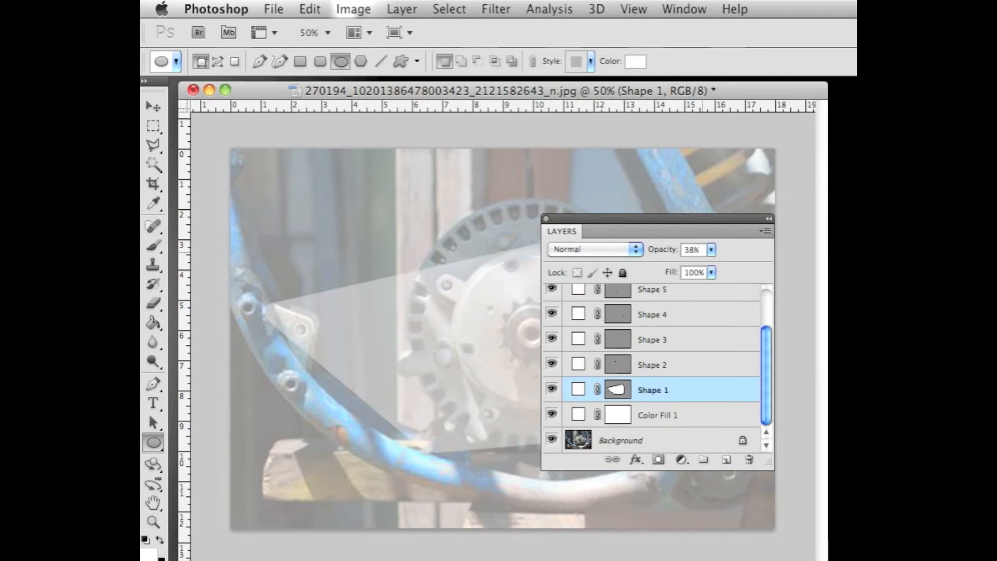
click(710, 250)
drag(713, 266, 763, 266)
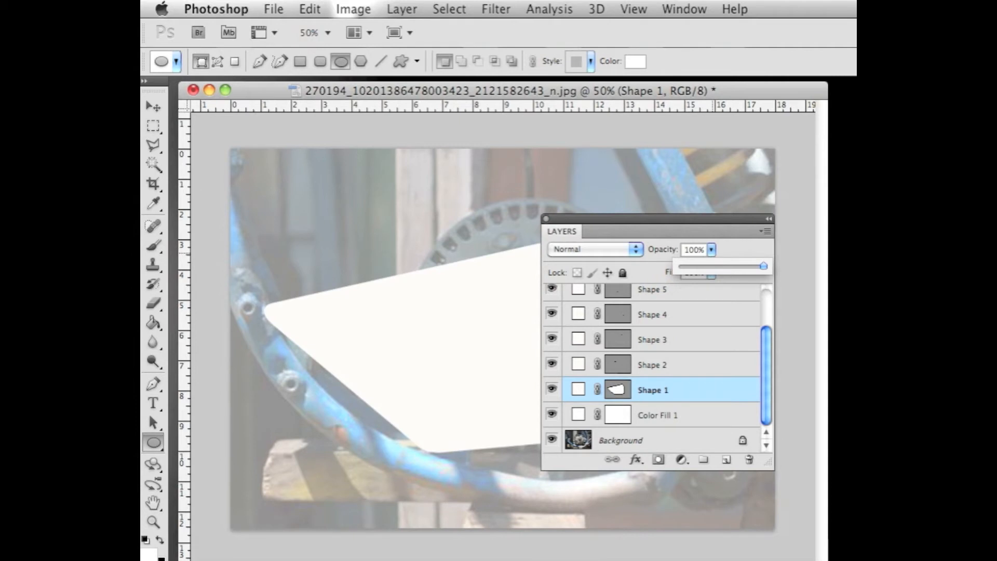
click(652, 439)
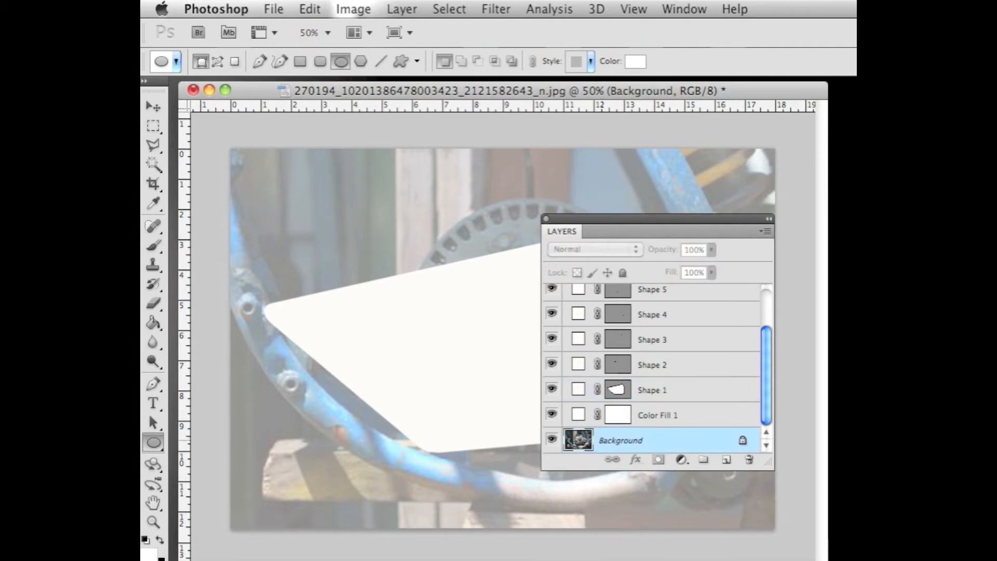
click(551, 440)
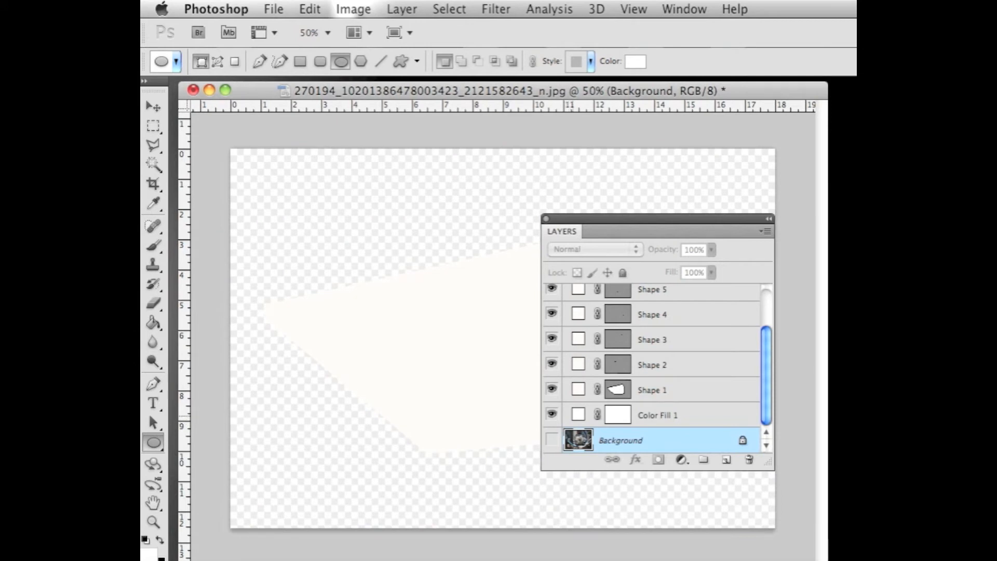
Step: Recolor the plate shape to mid-gray 707070 and view the whole plate without the Layers panel covering it
click(581, 390)
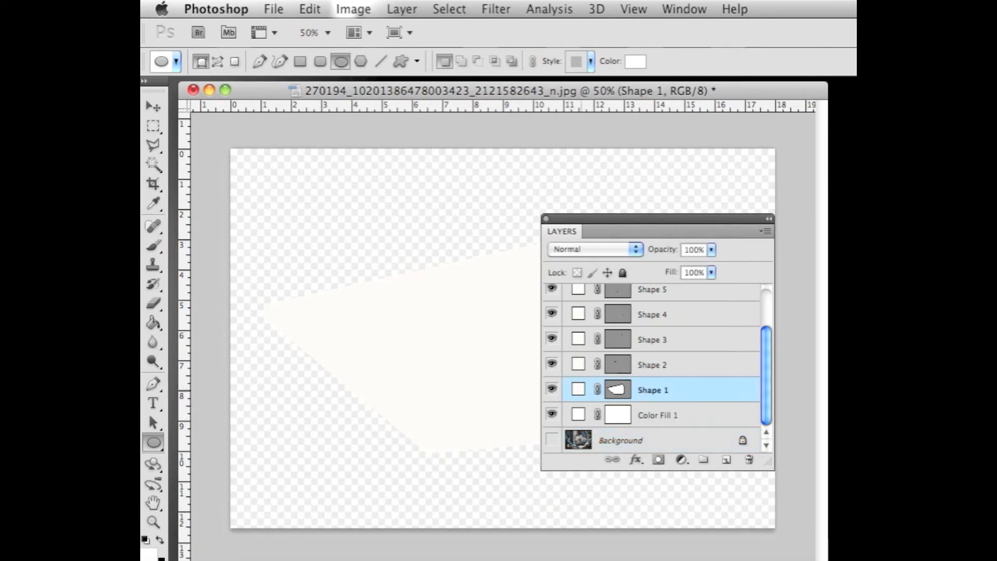
double_click(618, 415)
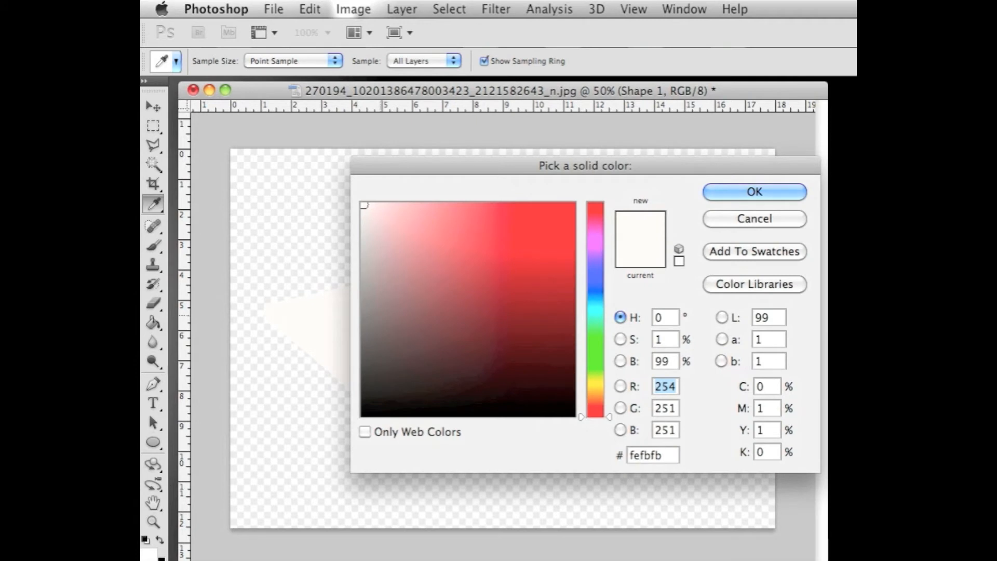
click(363, 323)
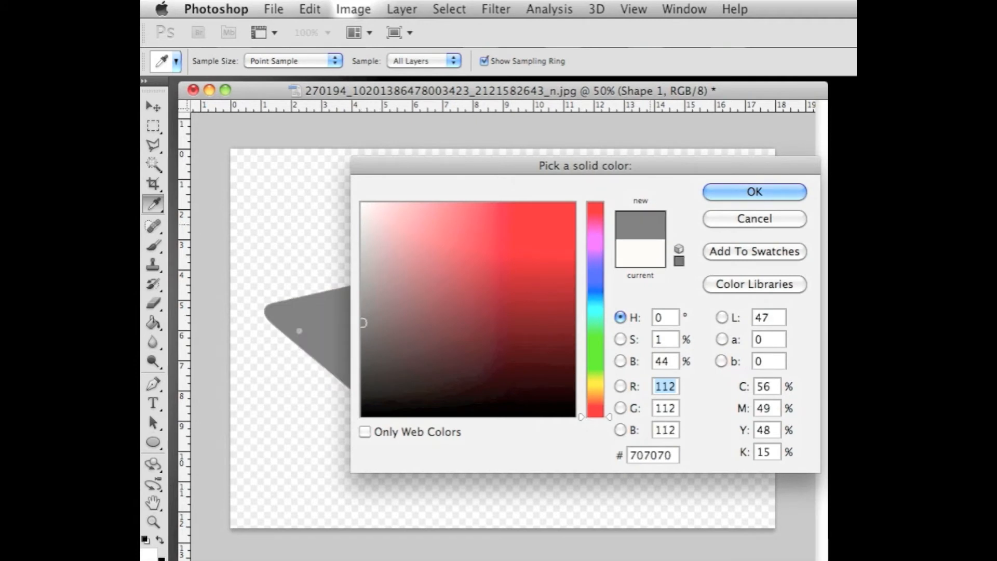
key(Return)
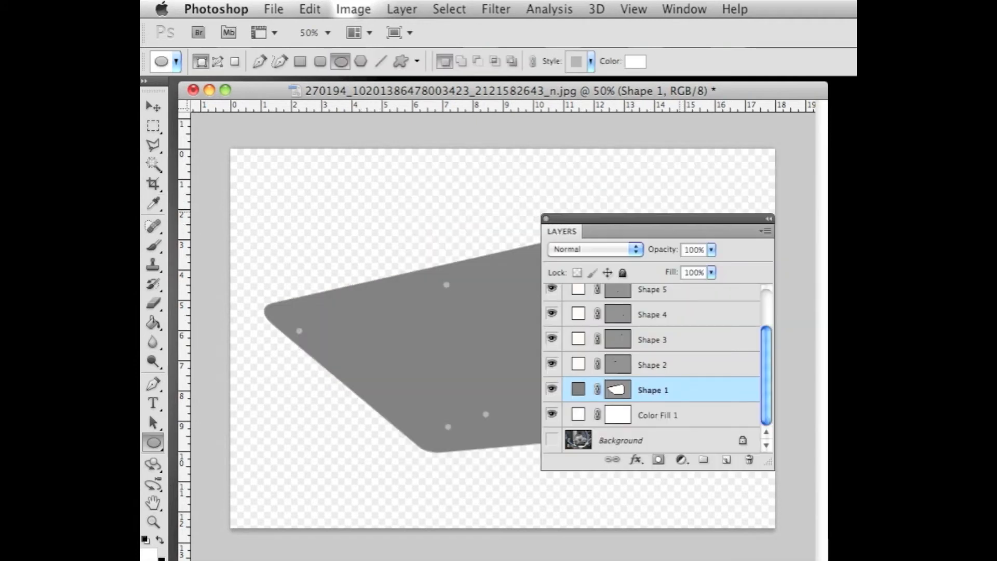
key(F7)
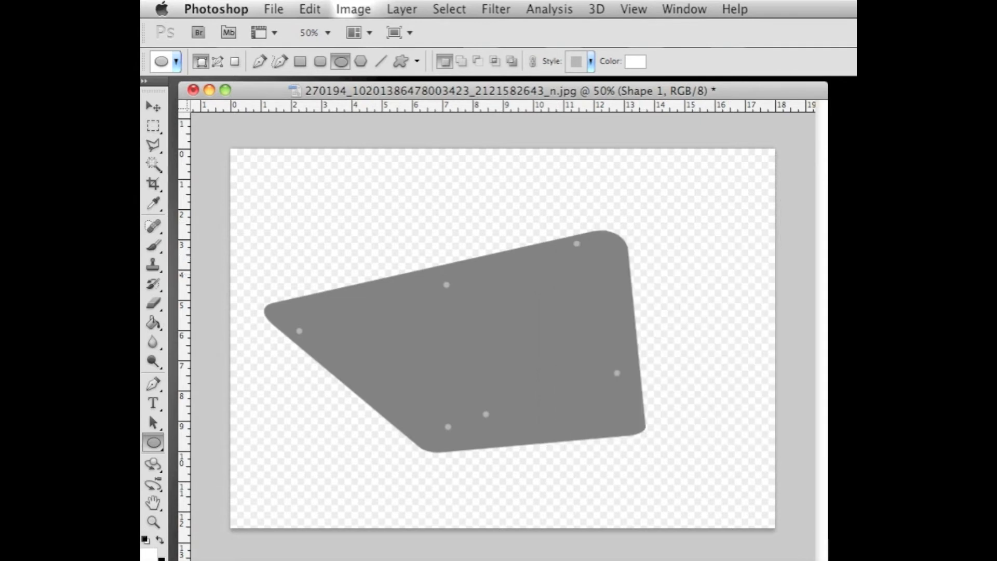
key(F7)
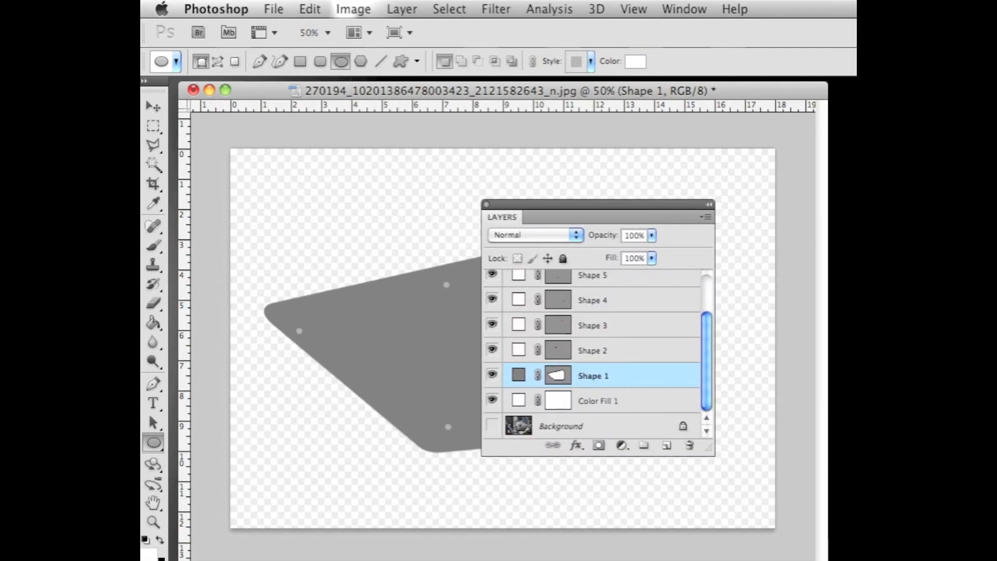
Step: Show the Background photo again, set the plate shape's opacity to 44% and move the Layers panel off the motor
click(491, 426)
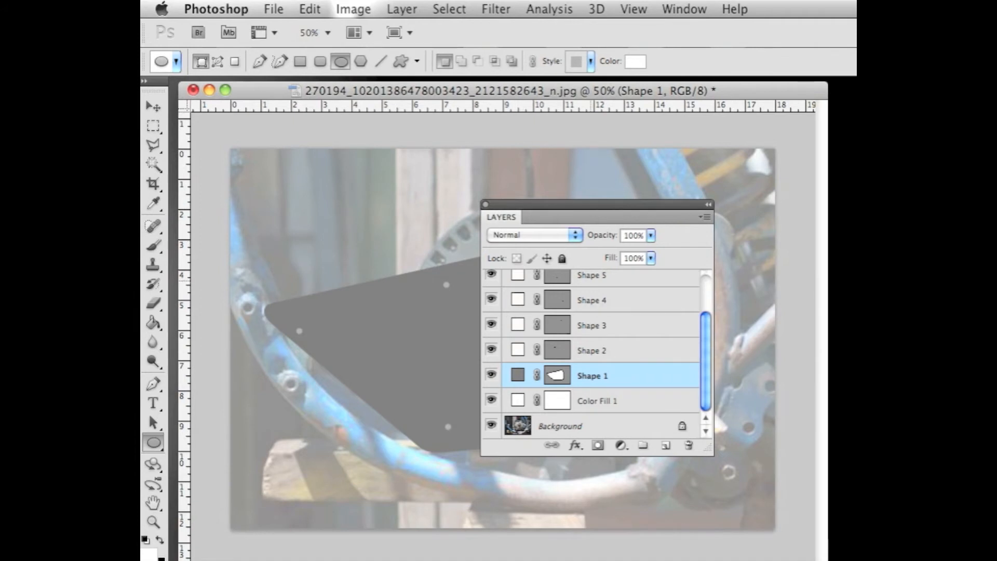
click(650, 235)
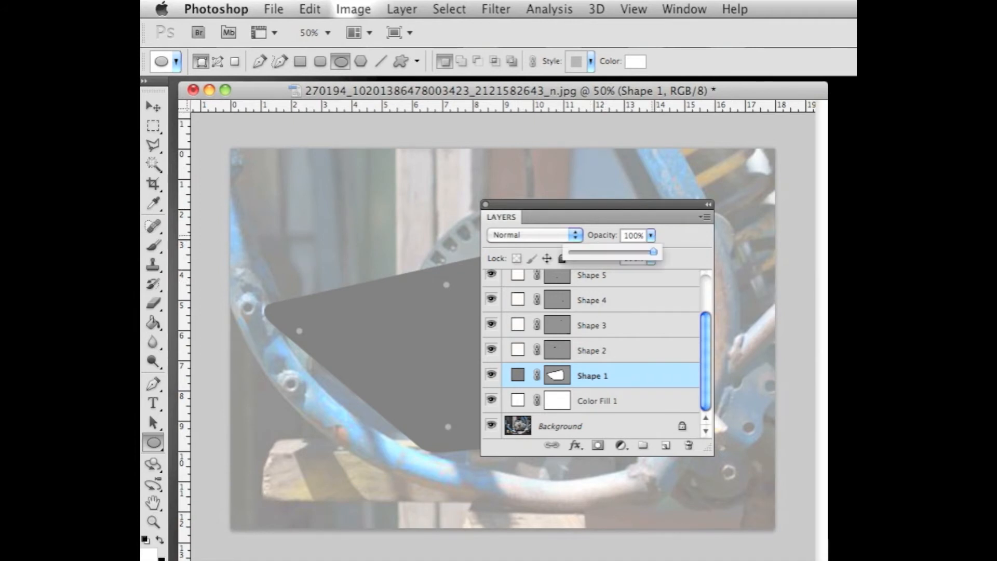
drag(654, 252, 607, 252)
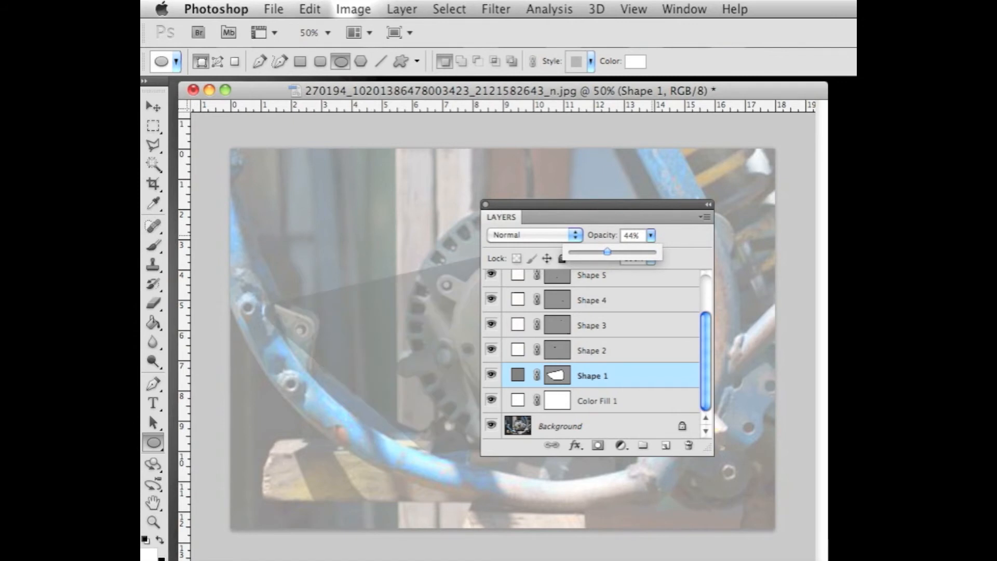
drag(587, 204, 848, 230)
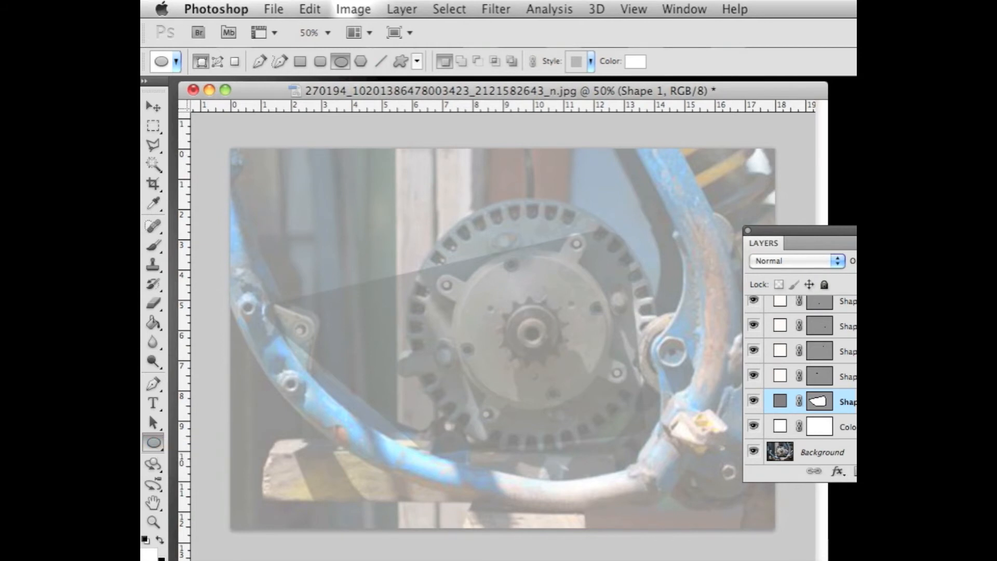
Step: Draw a circle about 5.5 in across from the motor shaft's center, covering the motor's round front face, with the ellipse constrained to Circle
click(417, 62)
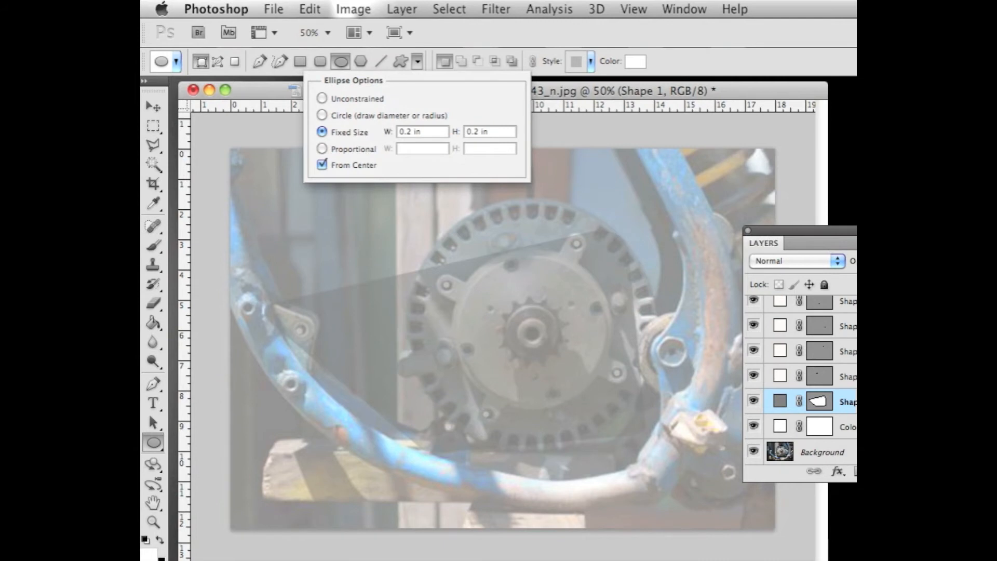
click(322, 115)
click(546, 325)
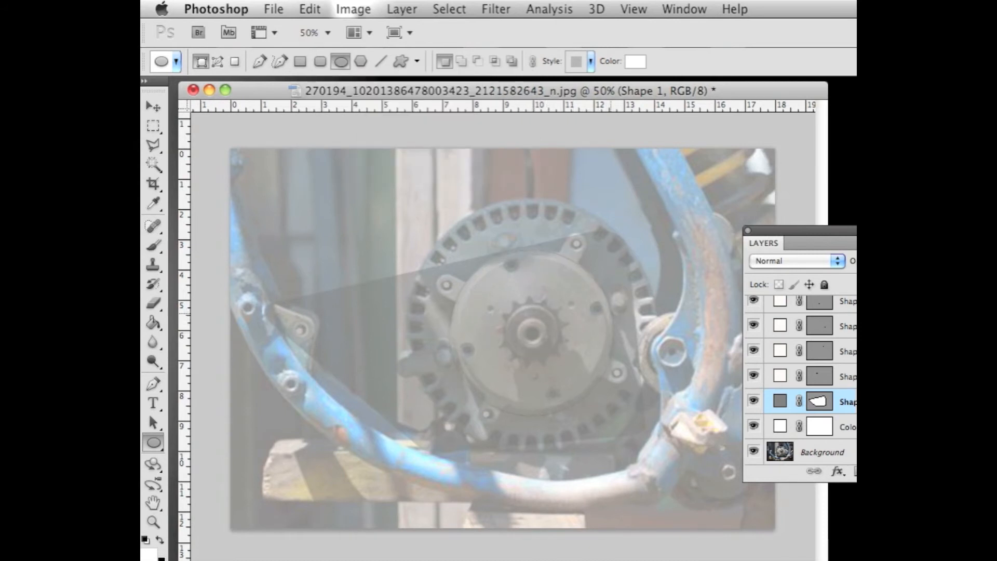
drag(610, 313, 613, 314)
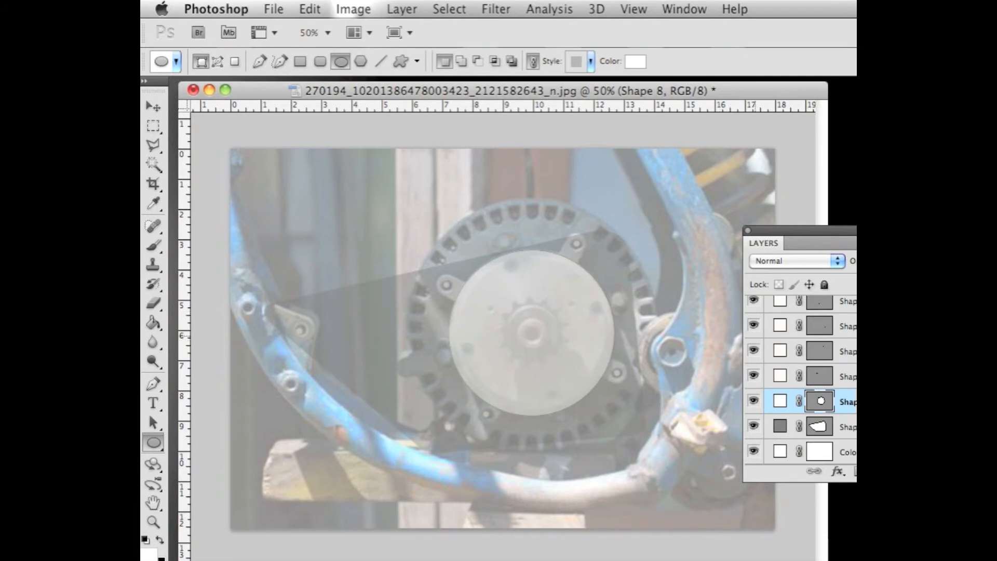
Step: Set the opacity of both the plate shape (Shape 1) and the large motor circle (Shape 8) to 100%
drag(789, 230, 640, 237)
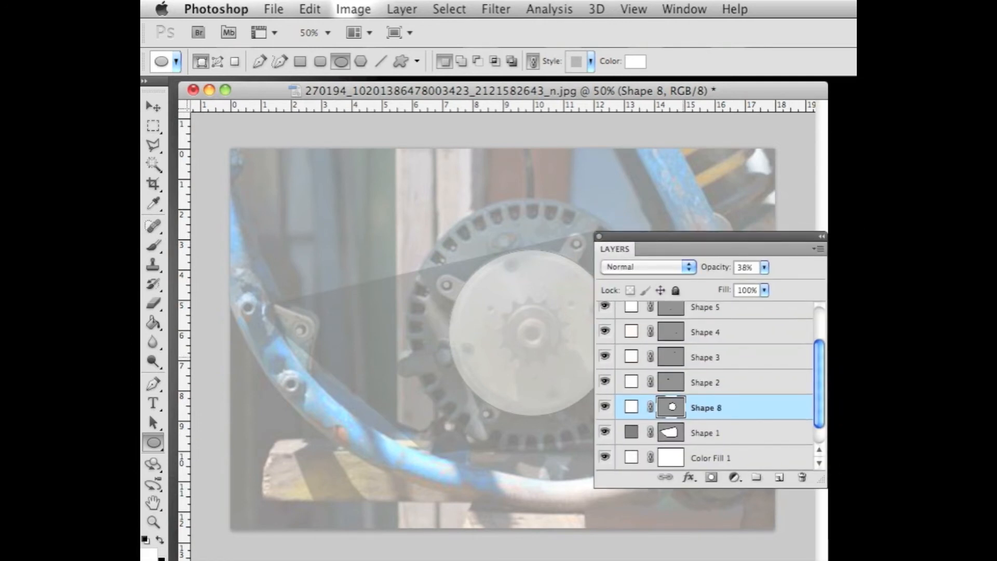
click(737, 433)
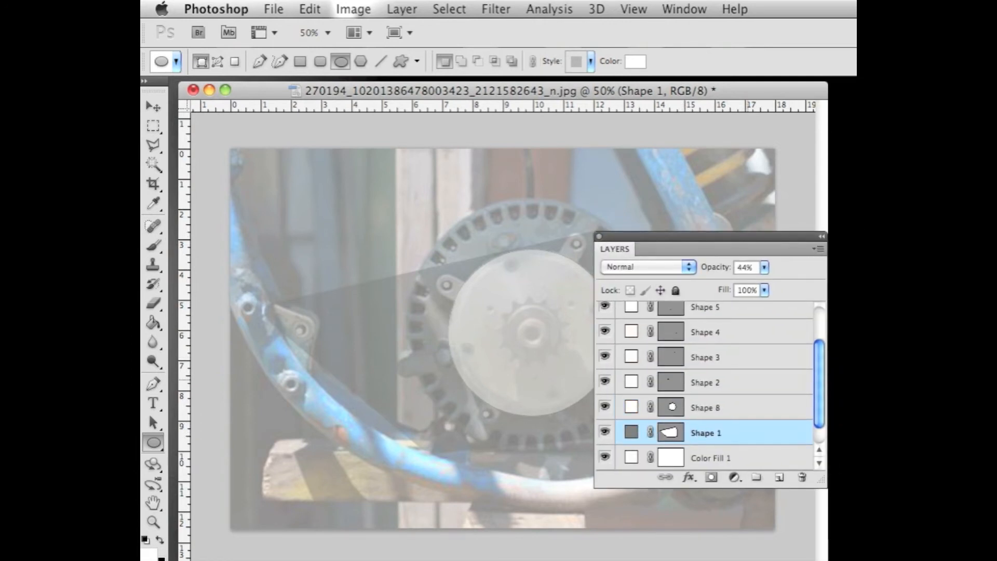
click(763, 267)
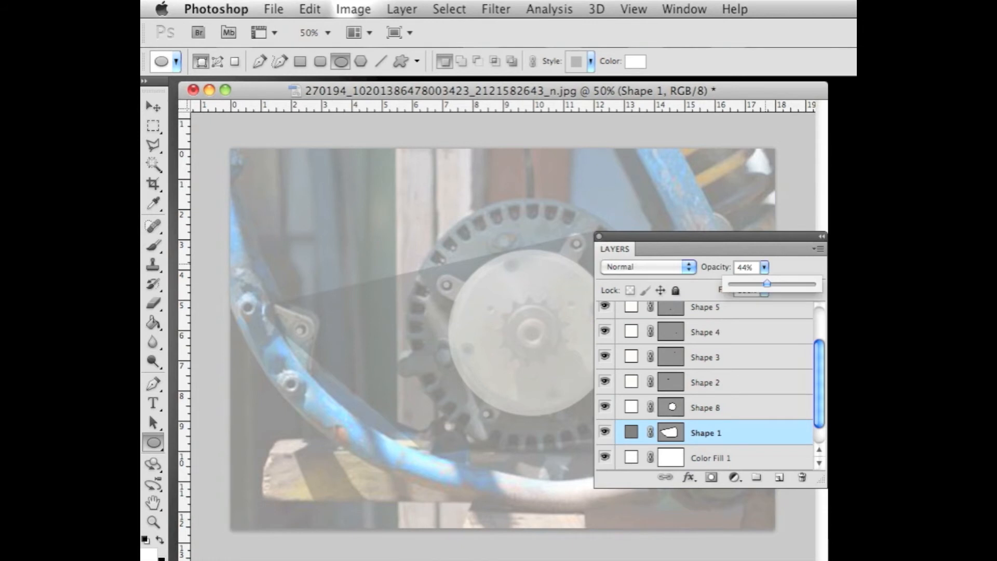
drag(767, 283, 813, 283)
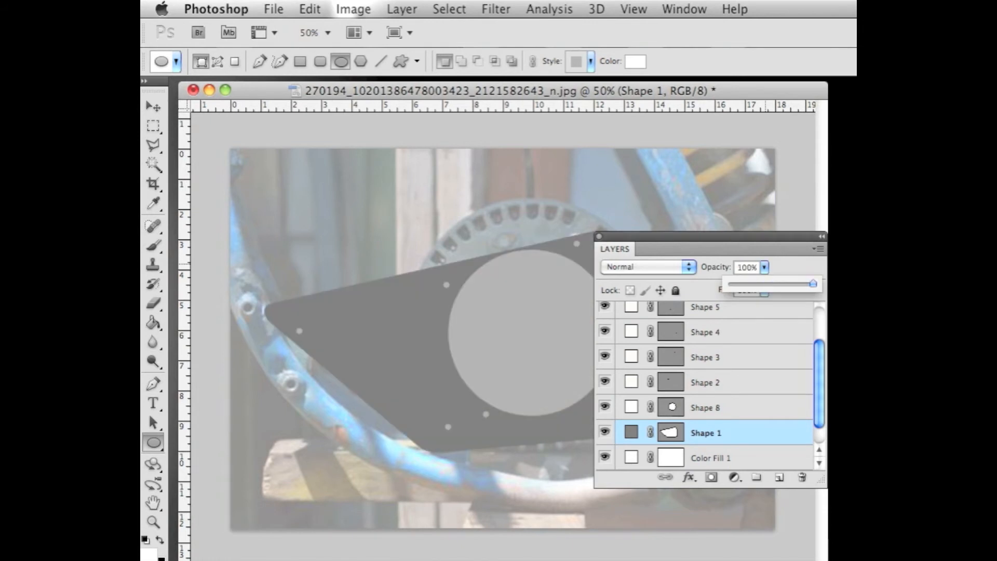
click(759, 402)
click(758, 402)
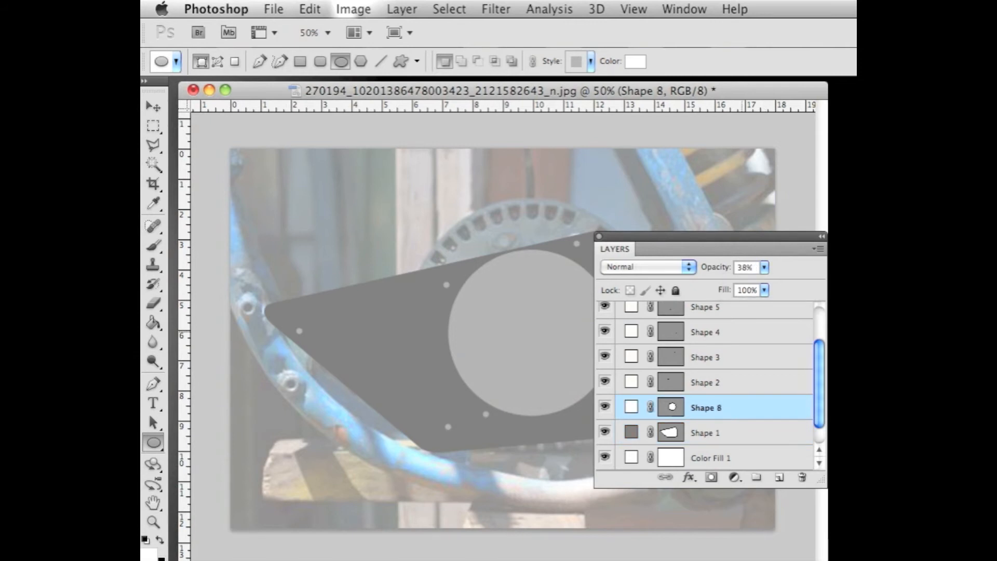
click(764, 268)
drag(765, 283, 817, 284)
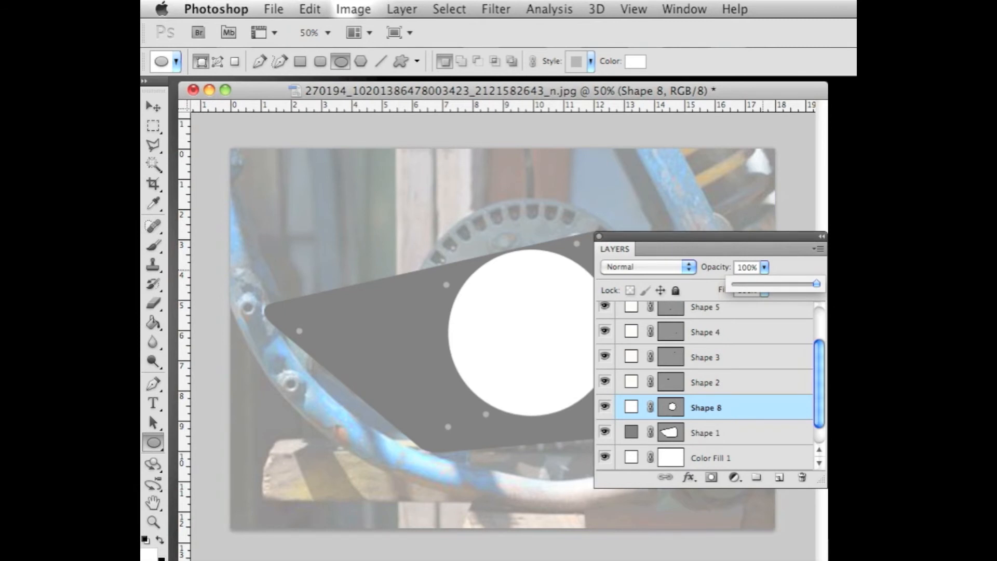
Step: Set the opacity of the six bolt-hole circle layers, Shape 2 through Shape 7, to 100% together
click(726, 382)
click(726, 383)
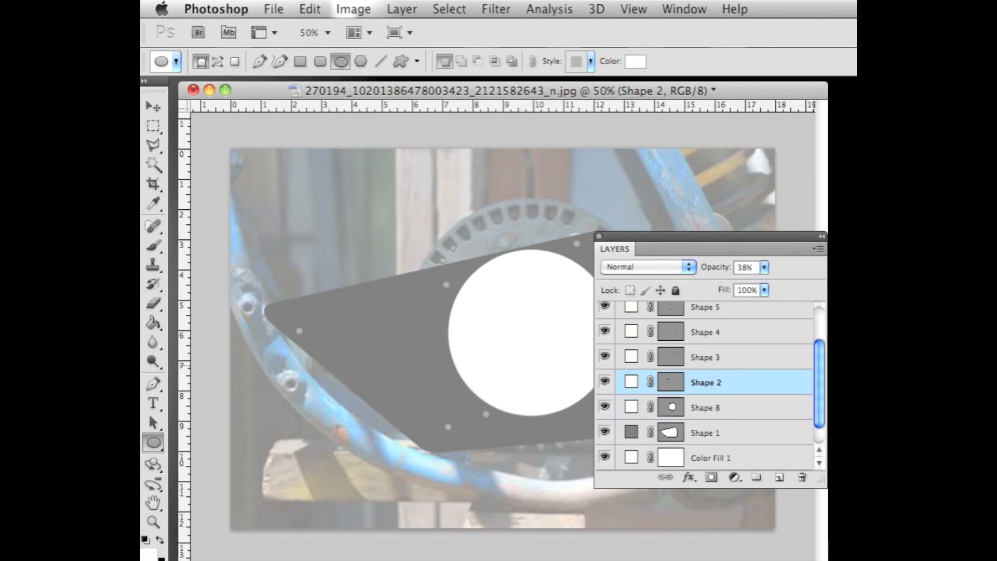
scroll(707, 384, up, 3)
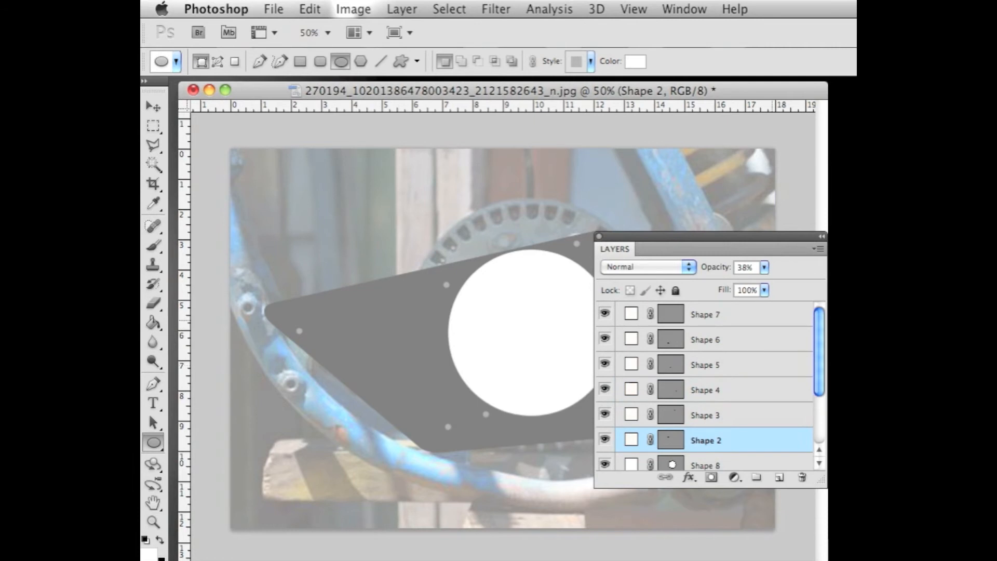
shift+click(727, 314)
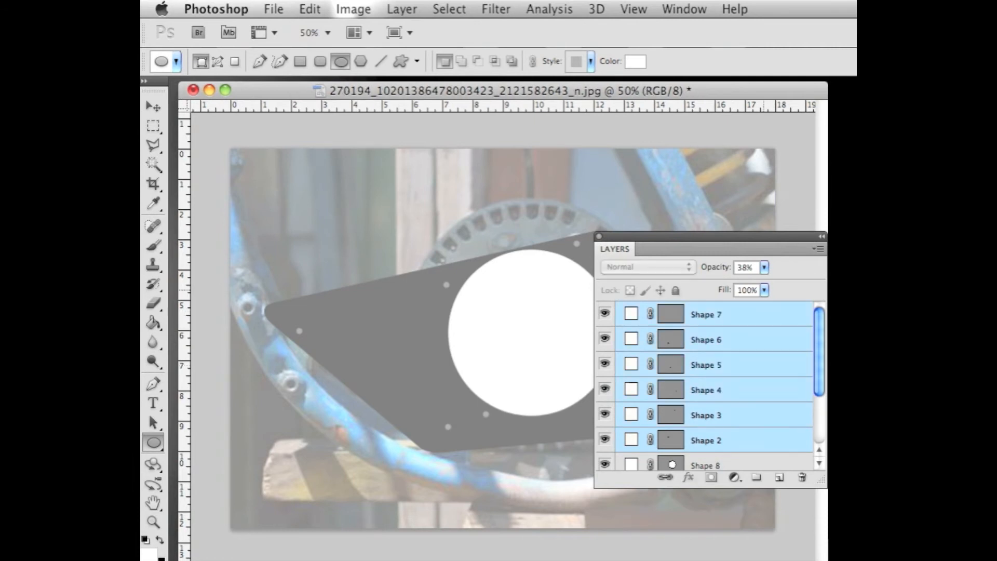
click(764, 267)
drag(765, 283, 816, 284)
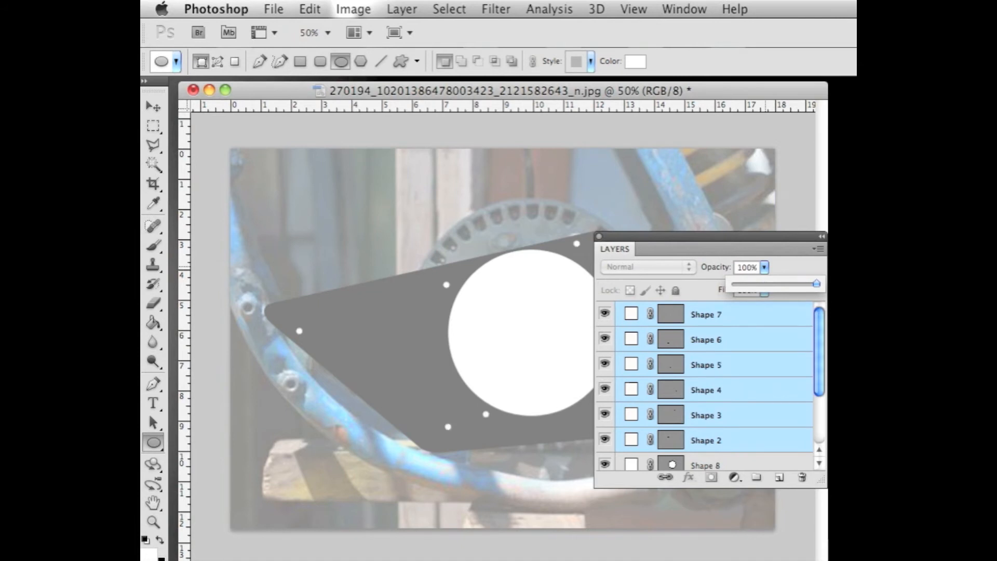
Step: Hide the Background photo and close the Layers panel so the whole plate shape shows alone
drag(618, 236, 535, 190)
click(736, 373)
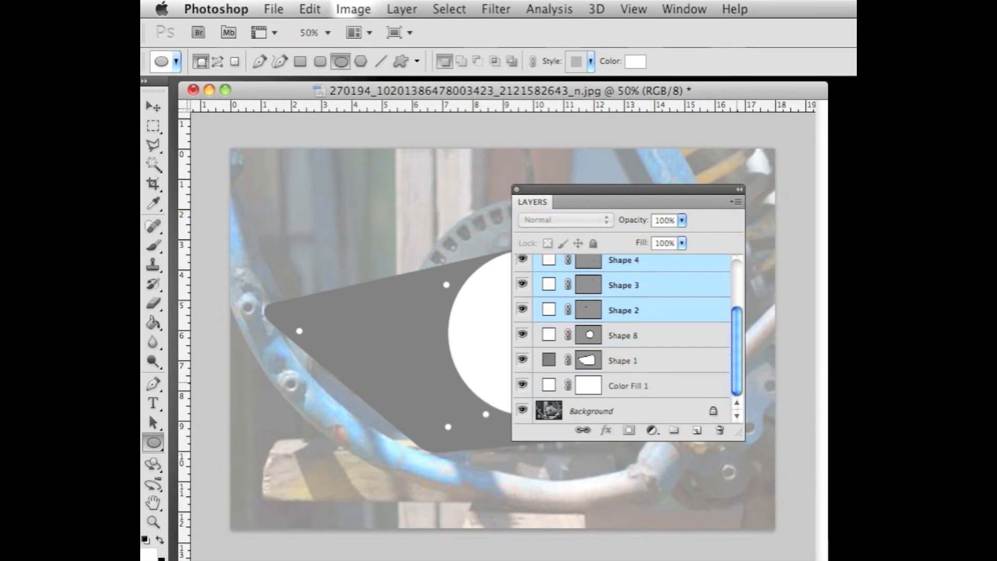
click(657, 410)
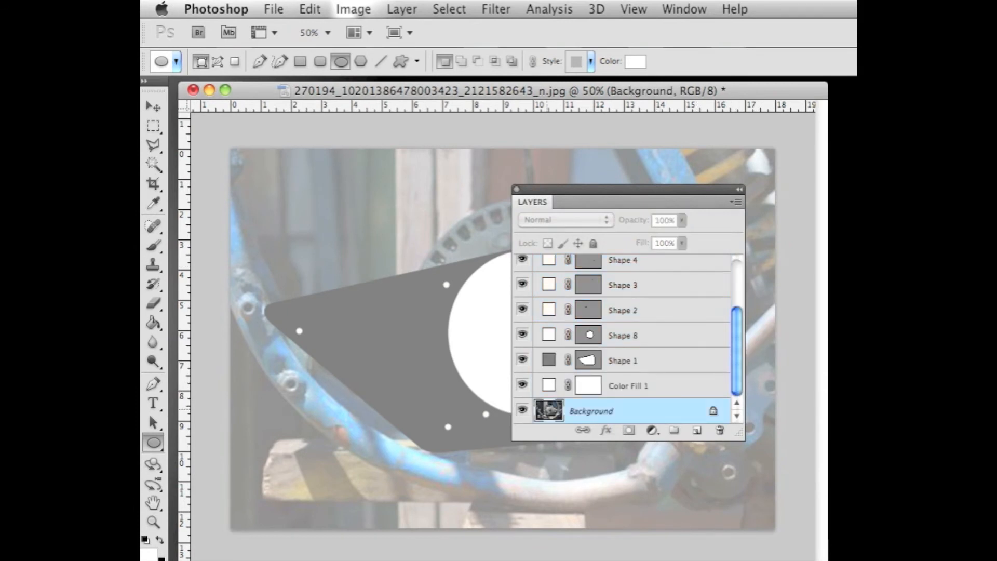
click(523, 411)
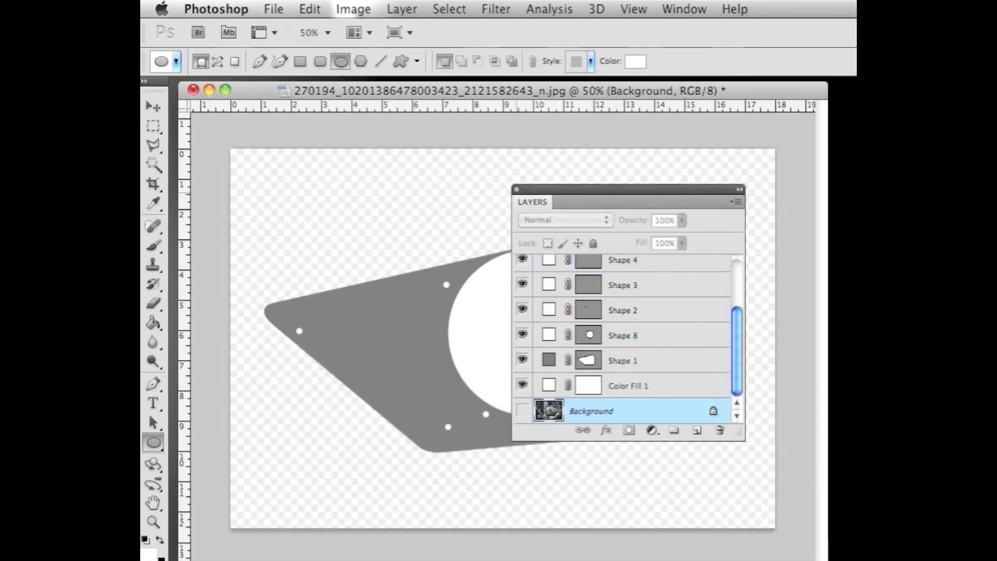
click(516, 189)
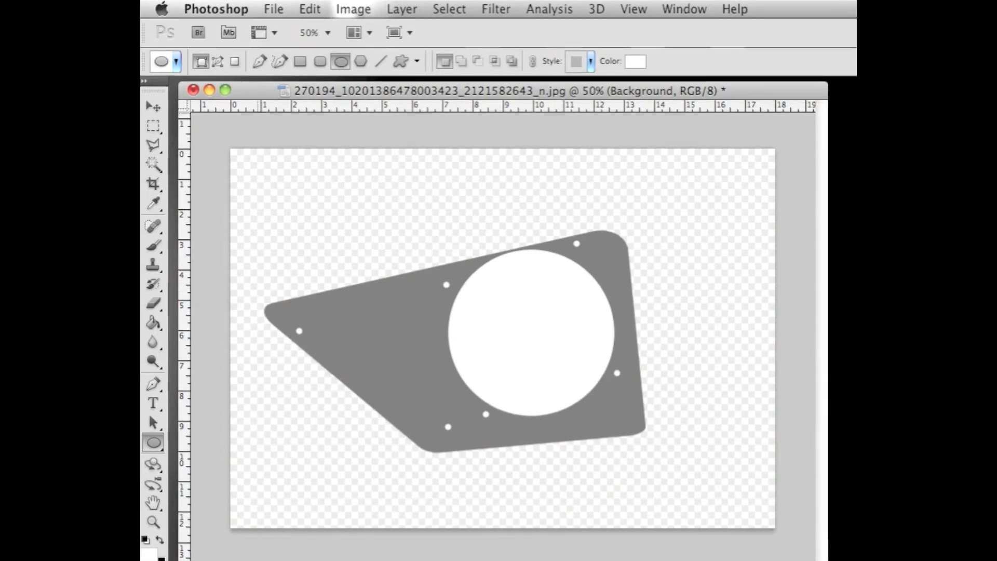
Step: Open the print setup for the plate drawing and set the paper size to US Legal
click(273, 10)
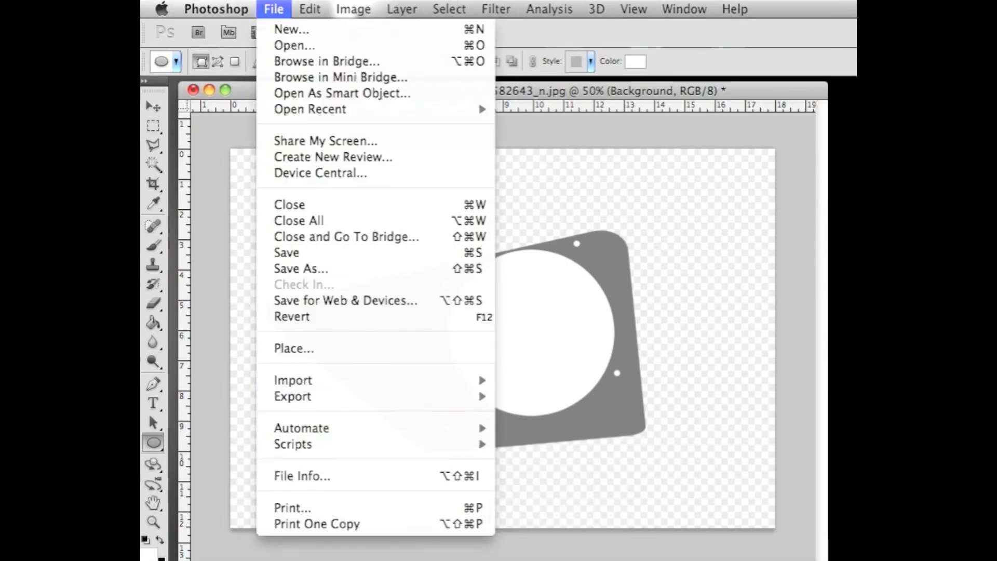
click(297, 505)
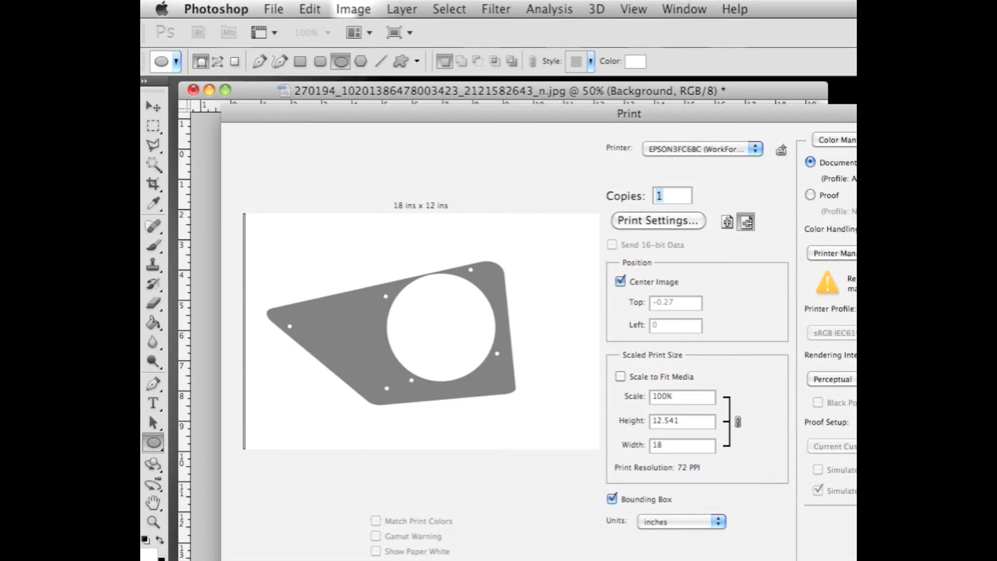
click(658, 220)
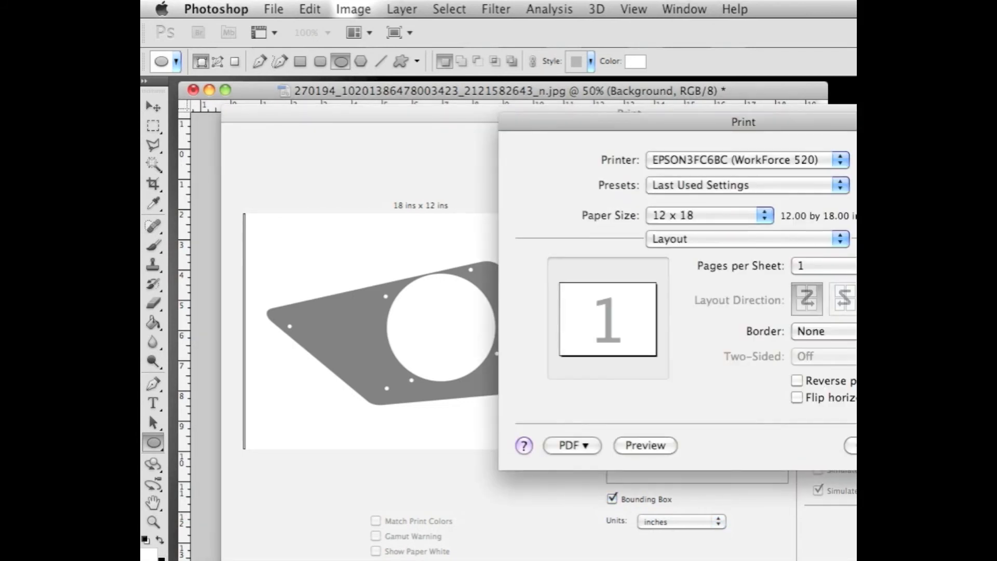
click(706, 215)
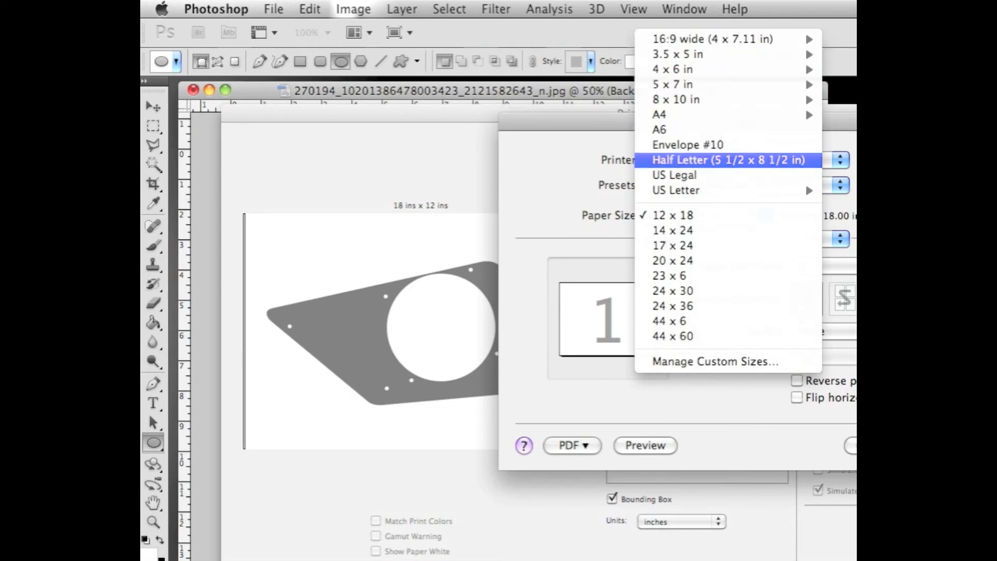
click(690, 175)
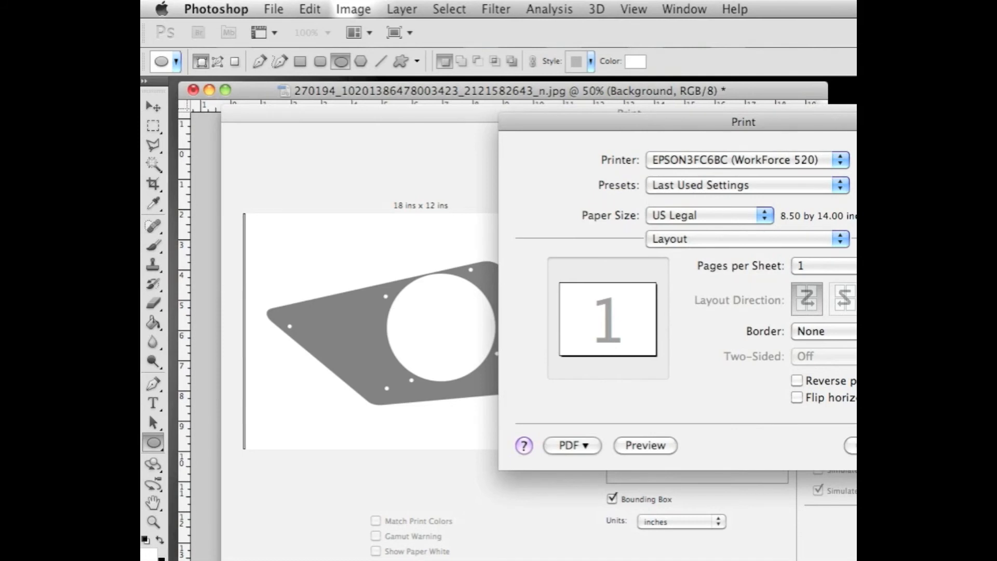
key(Return)
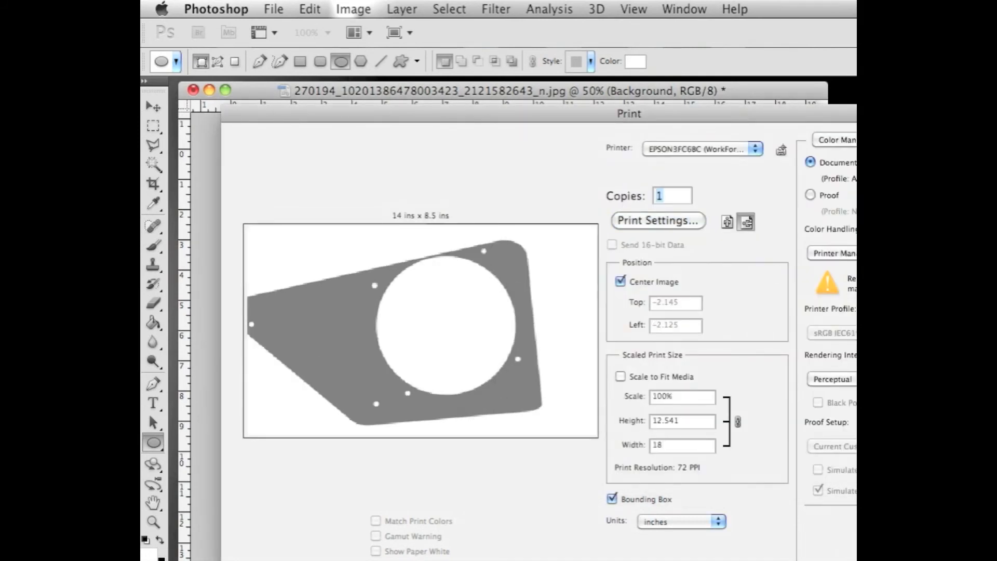
Step: Turn off image centering, shift the print to about -2.03 in top and -0.85 in left to fit the plate, and leave the print setup
click(620, 281)
drag(395, 327, 427, 330)
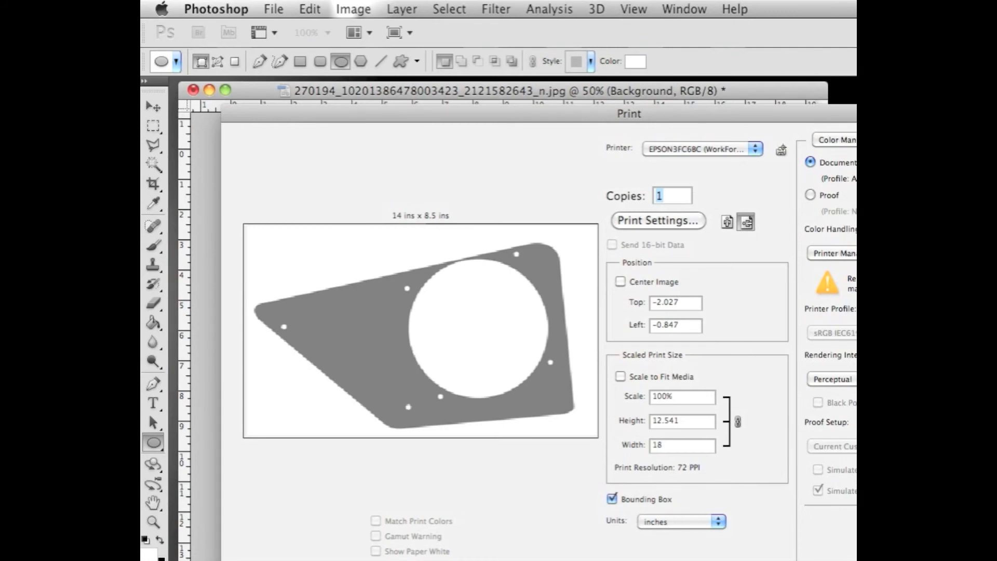
key(Escape)
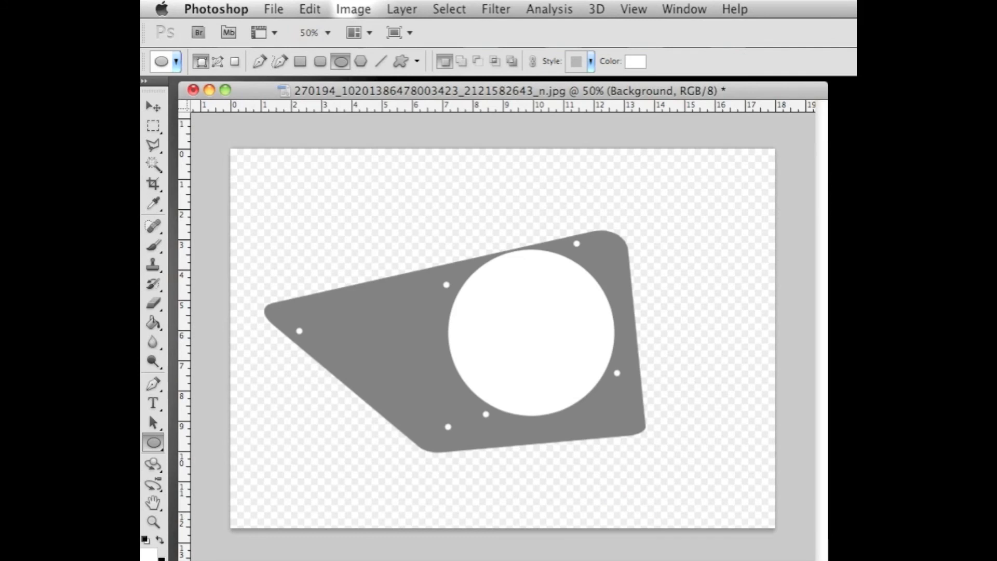
Step: Bring back the Layers panel over the motor side of the plate and show the Background photo again
key(F7)
drag(625, 149, 678, 179)
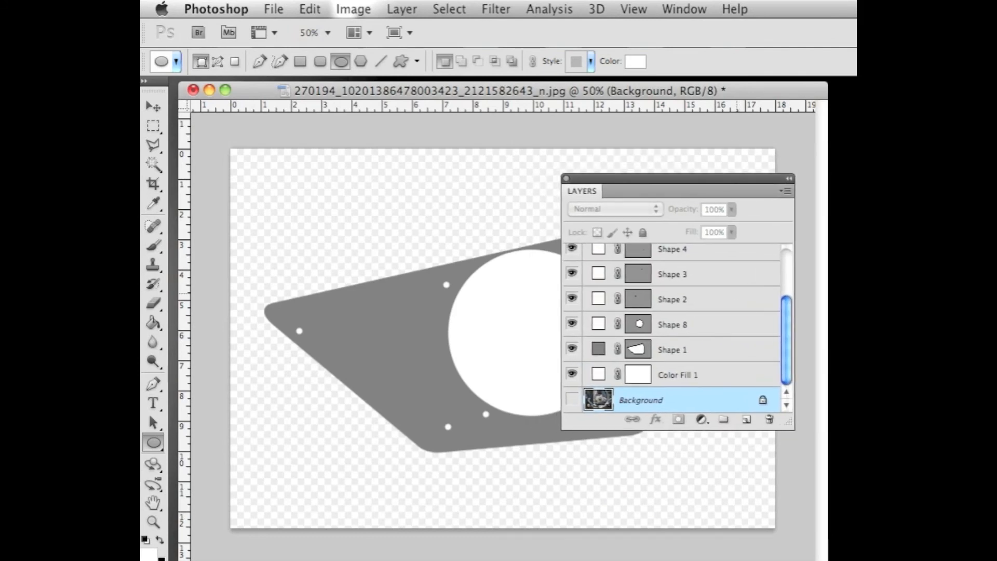
click(572, 399)
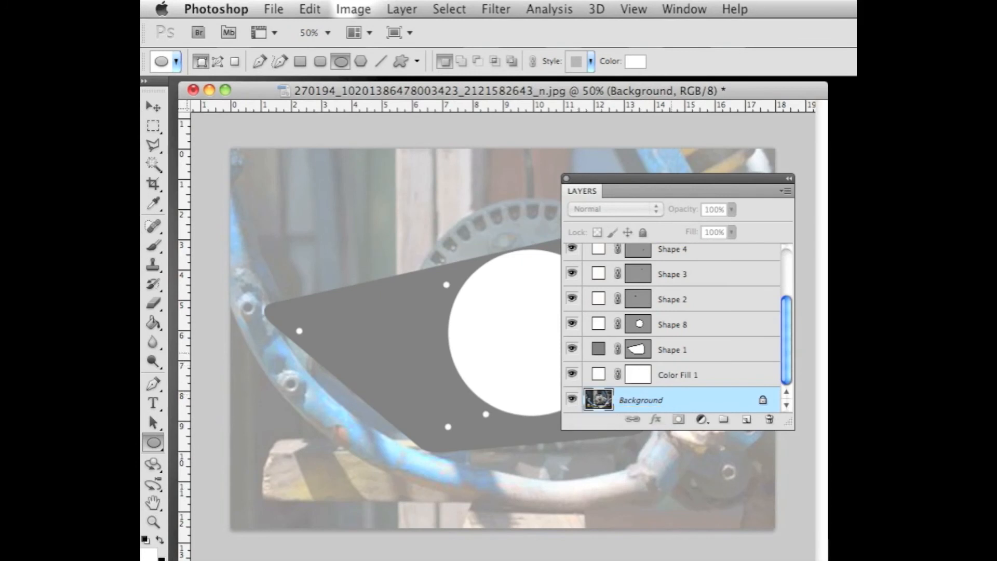
Step: Distort the plate shape (Shape 1), drawing its left tip in around the leftmost bolt hole and raising its lower edge slightly
click(697, 349)
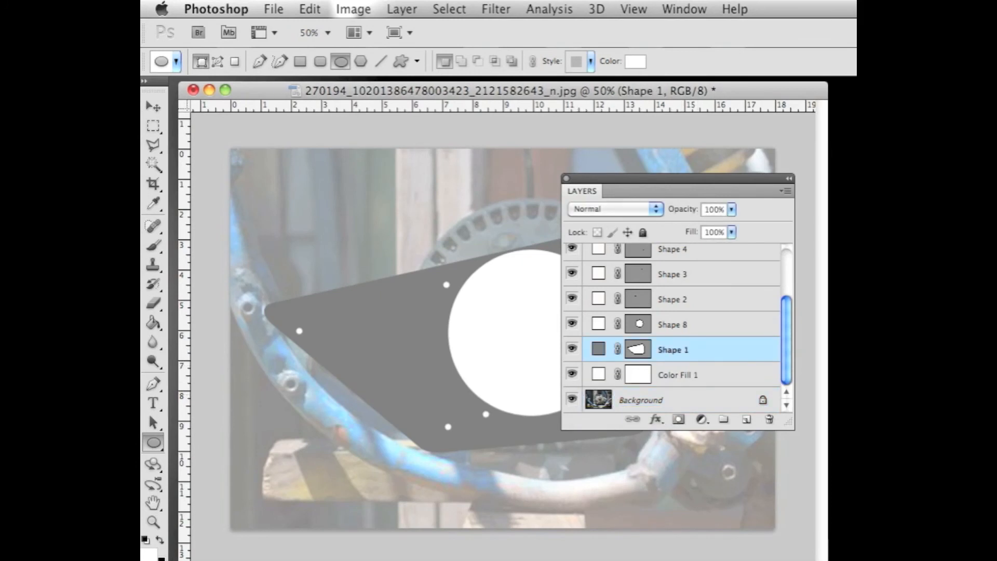
click(309, 8)
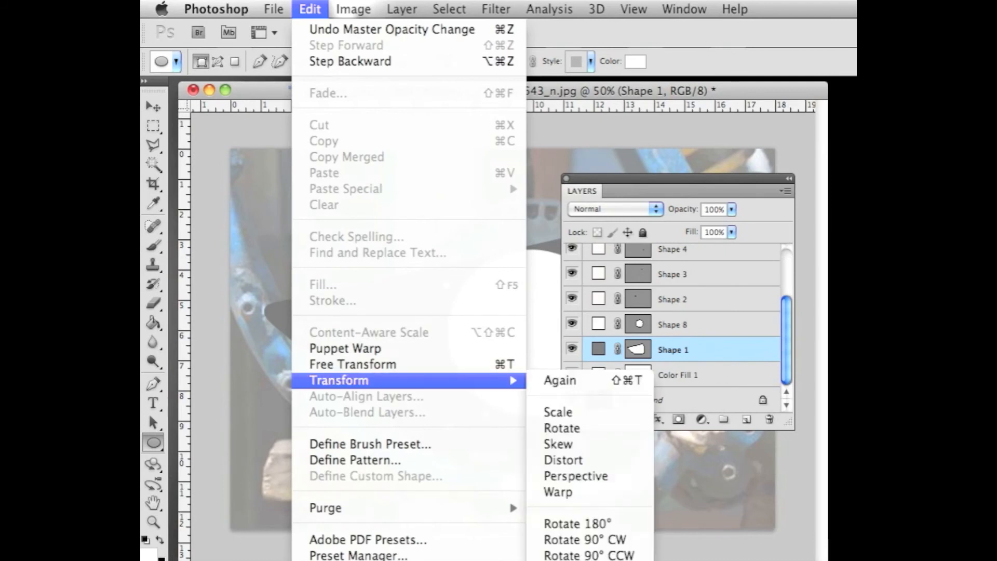
mouse_move(339, 380)
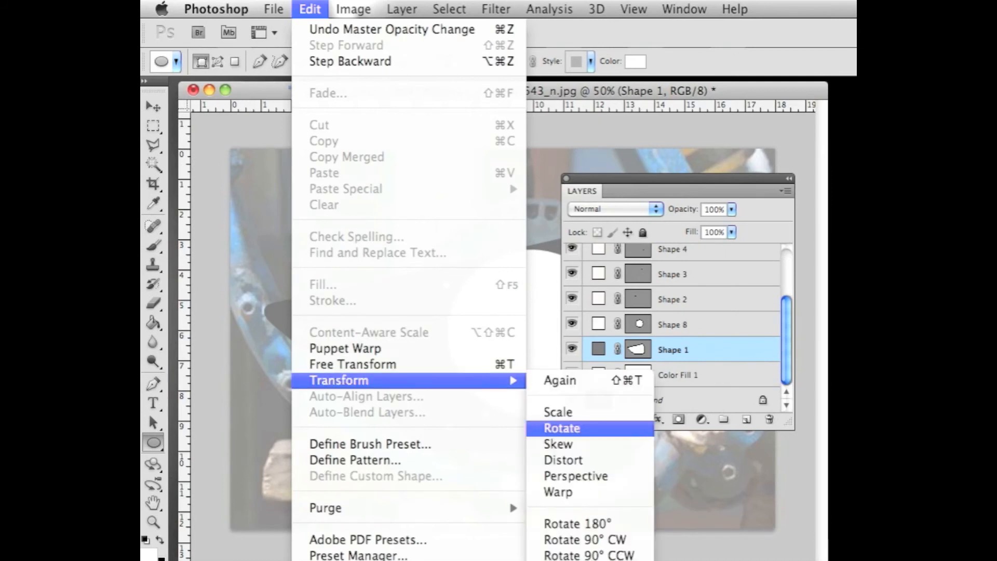
click(563, 460)
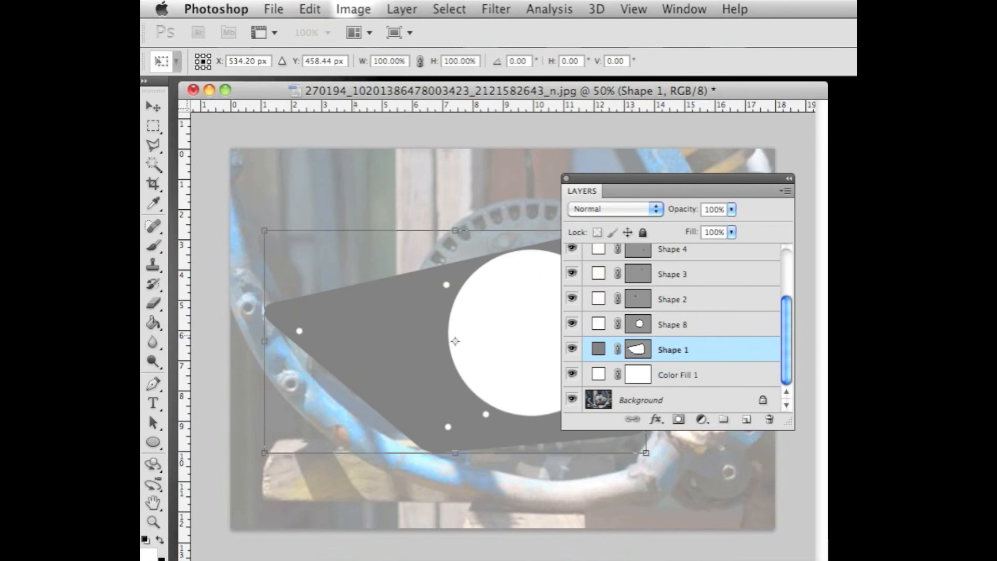
drag(265, 230, 288, 259)
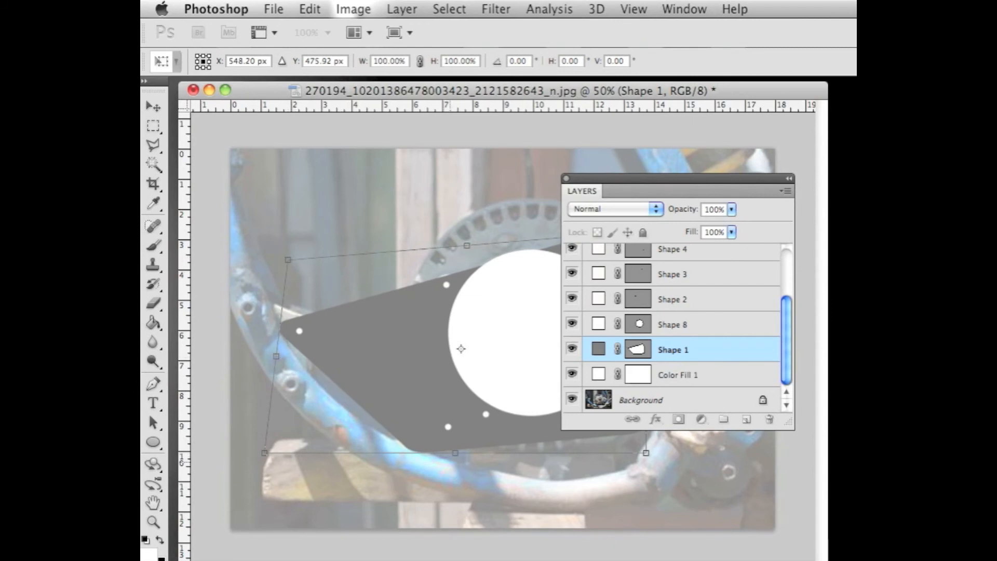
drag(455, 452, 474, 443)
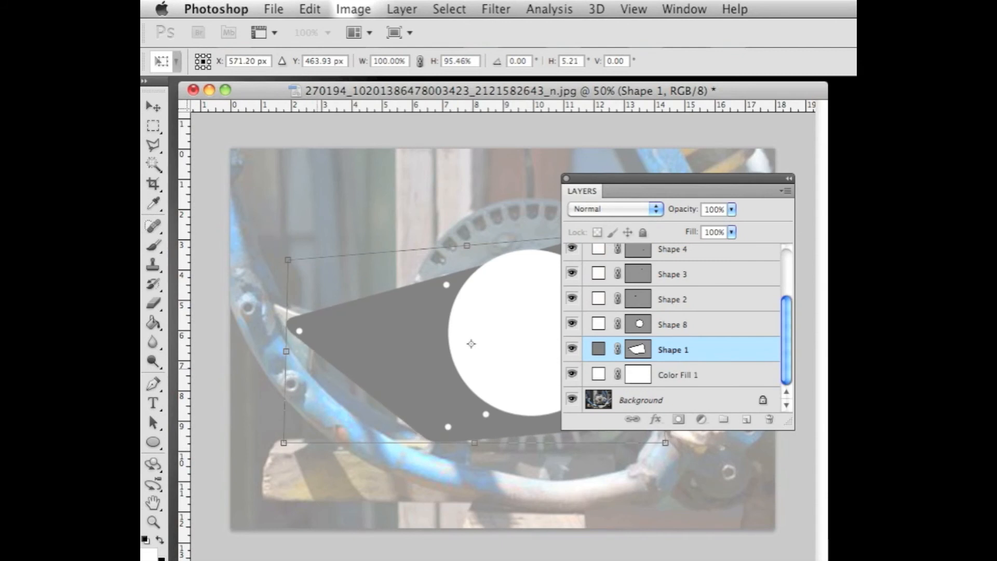
drag(287, 351, 283, 355)
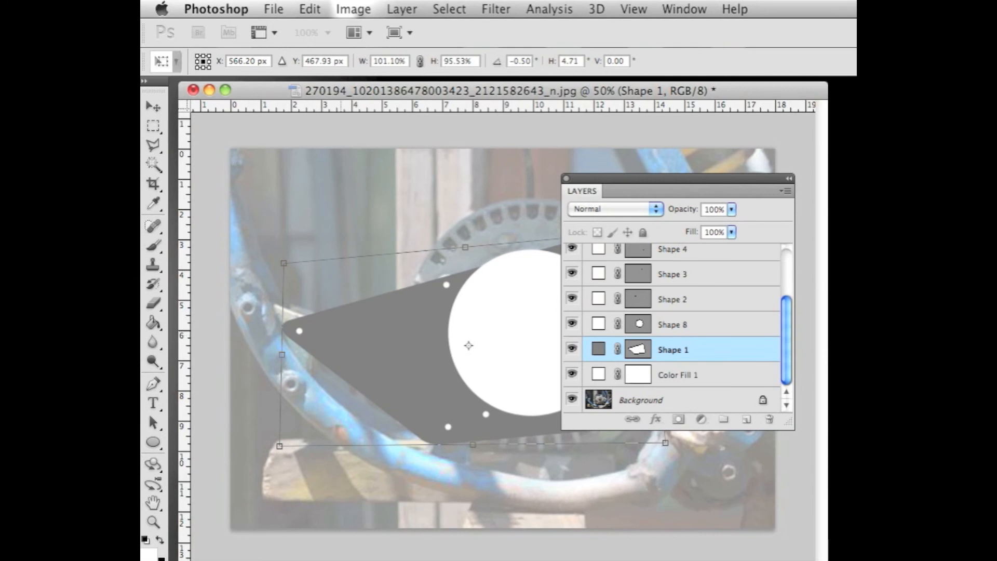
Step: Pull the plate's upper-right corner up and inward to leave more material above the motor circle, and apply the distortion
drag(608, 179, 897, 217)
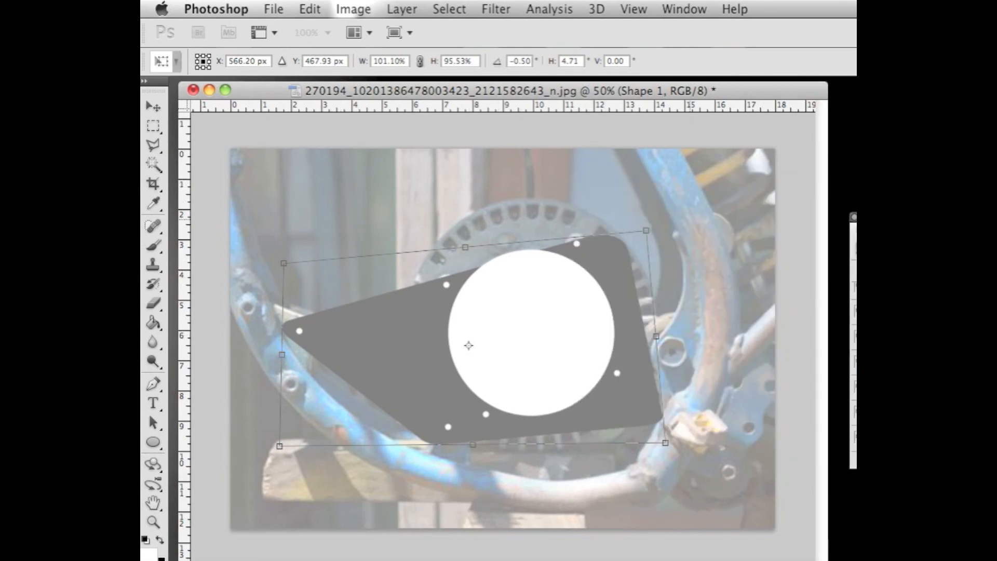
drag(645, 230, 627, 204)
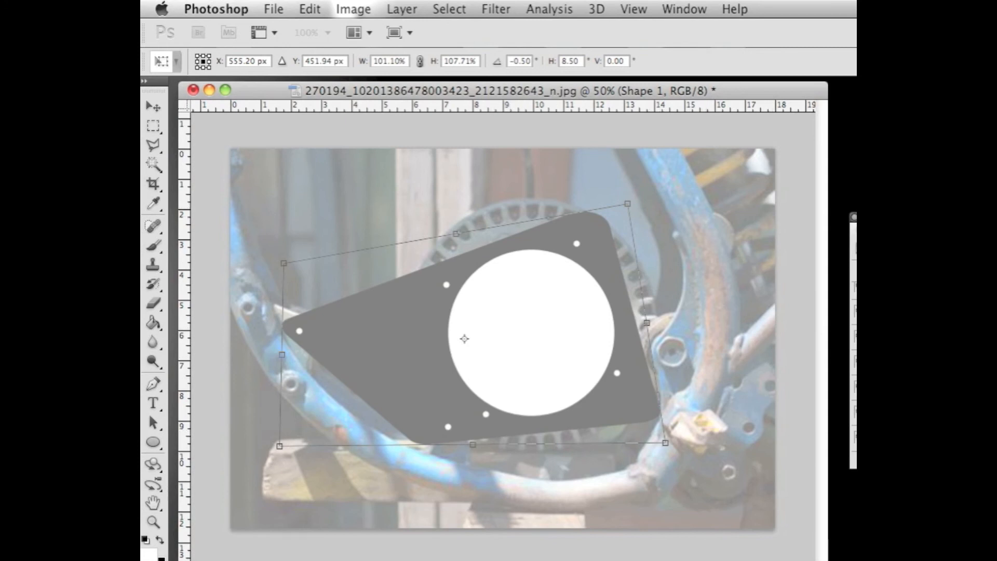
drag(789, 225, 593, 192)
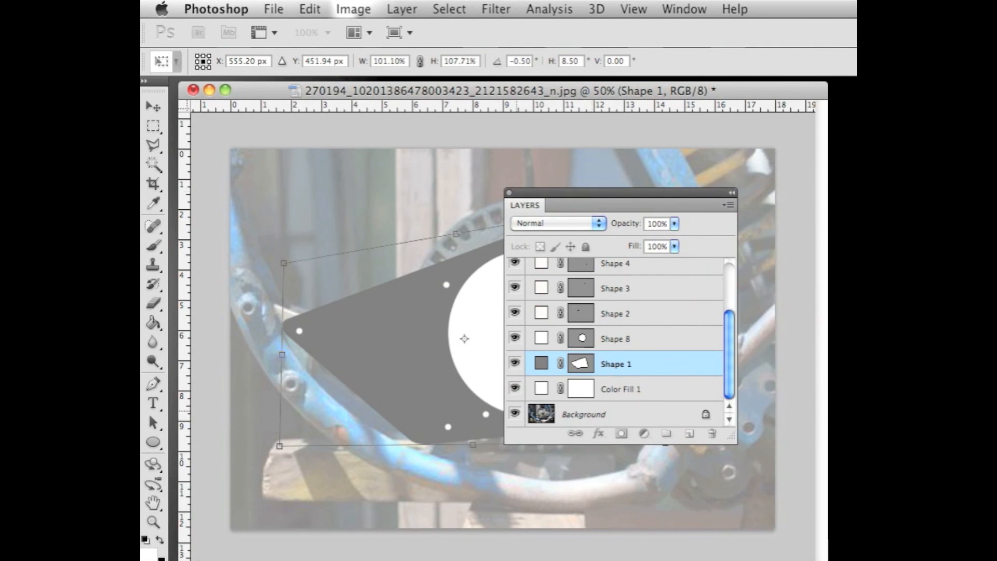
key(Return)
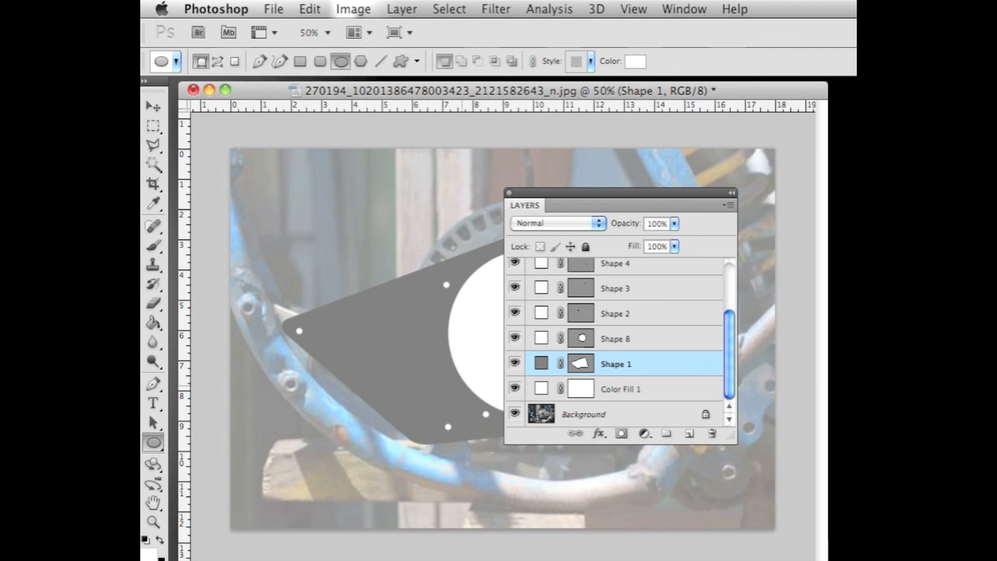
Step: Hide the Background photo again and move the Layers panel clear of the reshaped plate
click(515, 414)
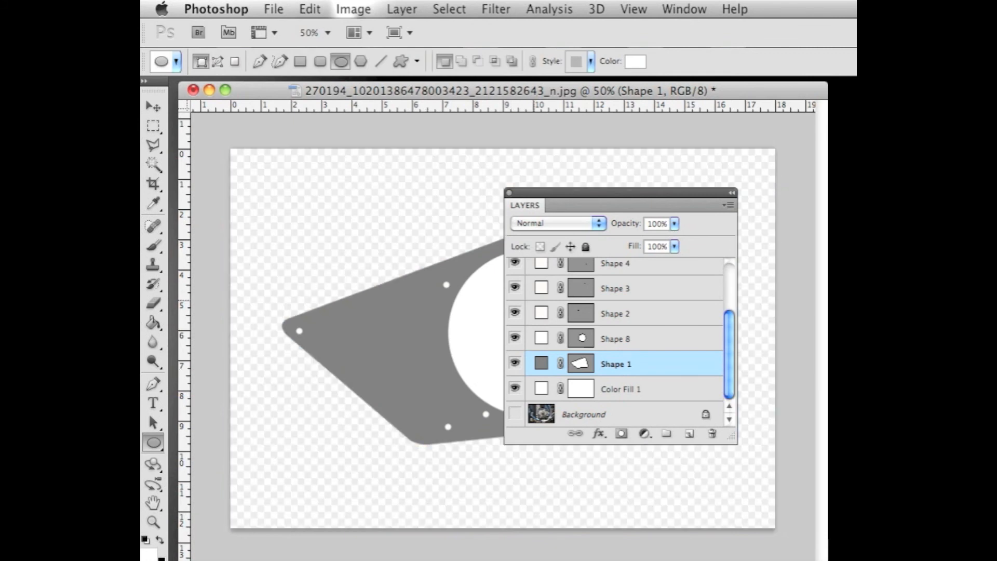
drag(542, 192, 903, 213)
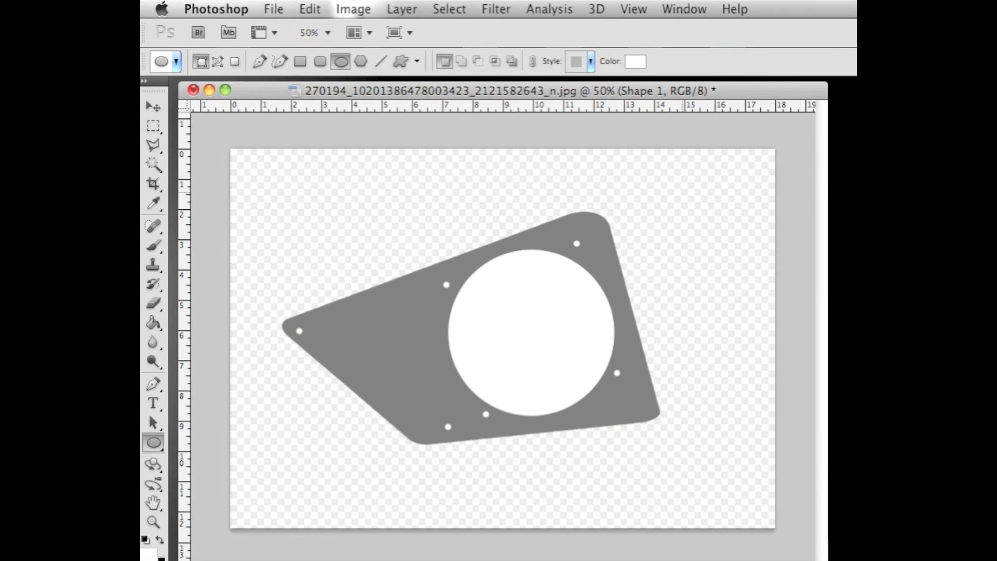